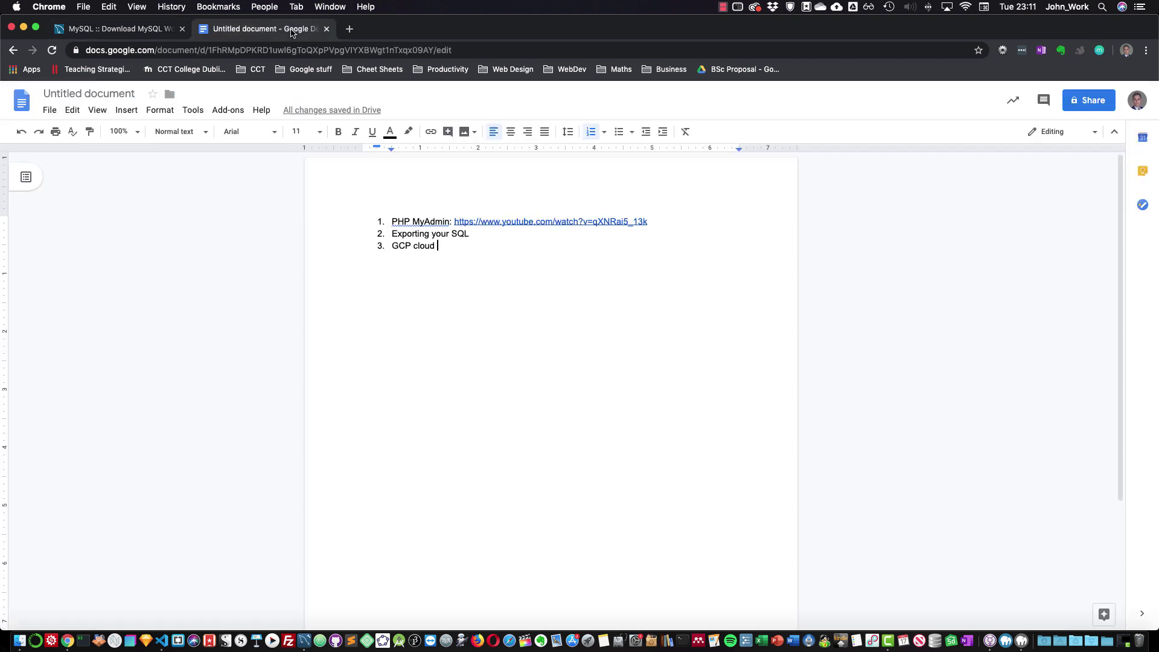
Open cloud.google.com in a new browser tab and enter the Google Cloud console
left_click(349, 30)
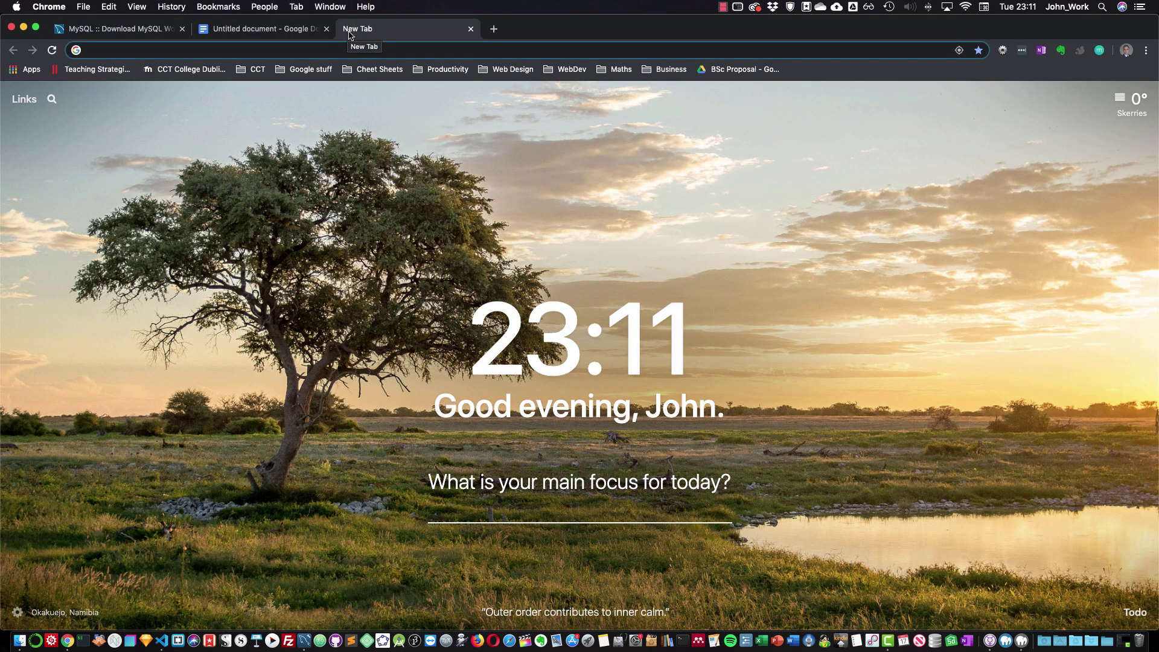
type("cl")
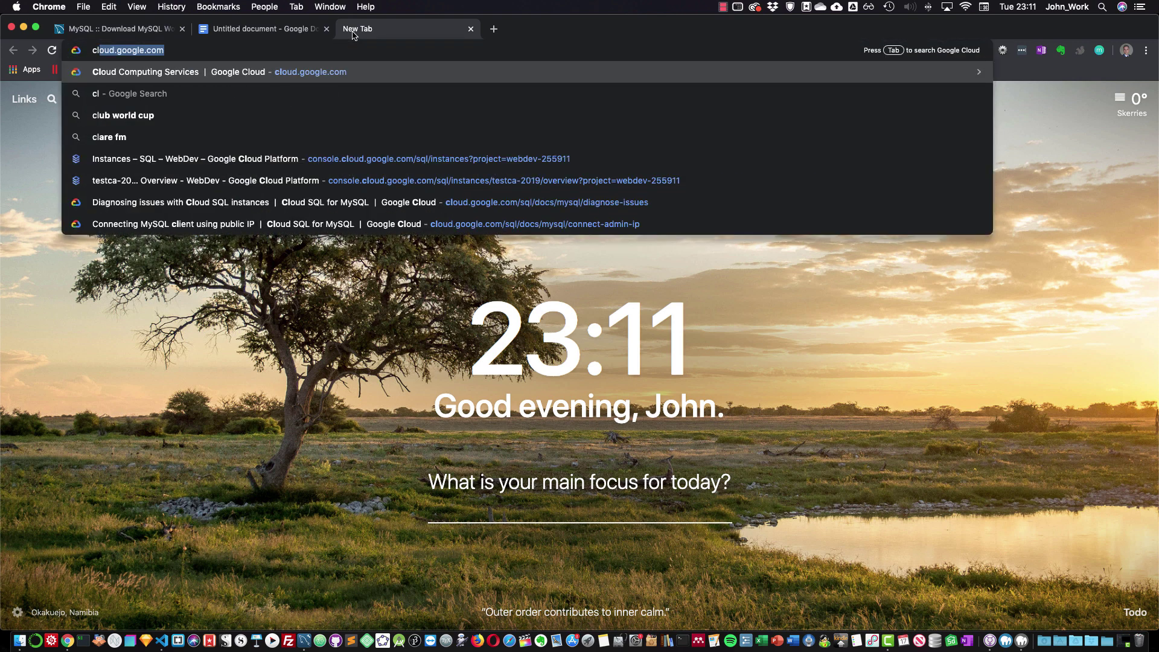
key("Return")
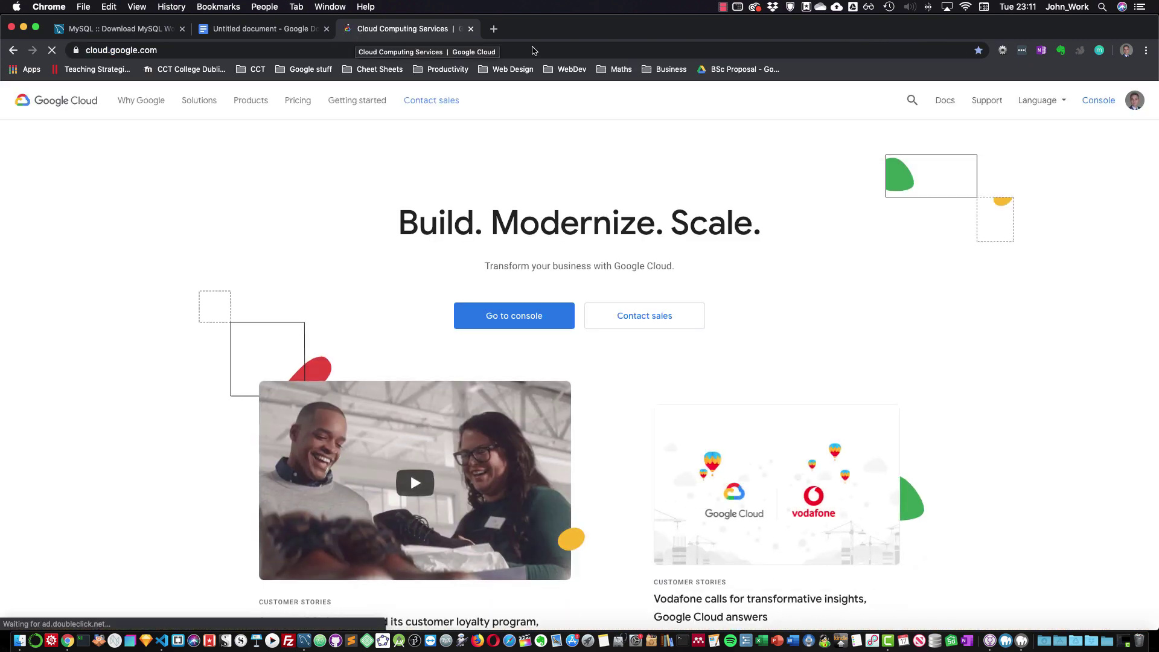
left_click(1103, 101)
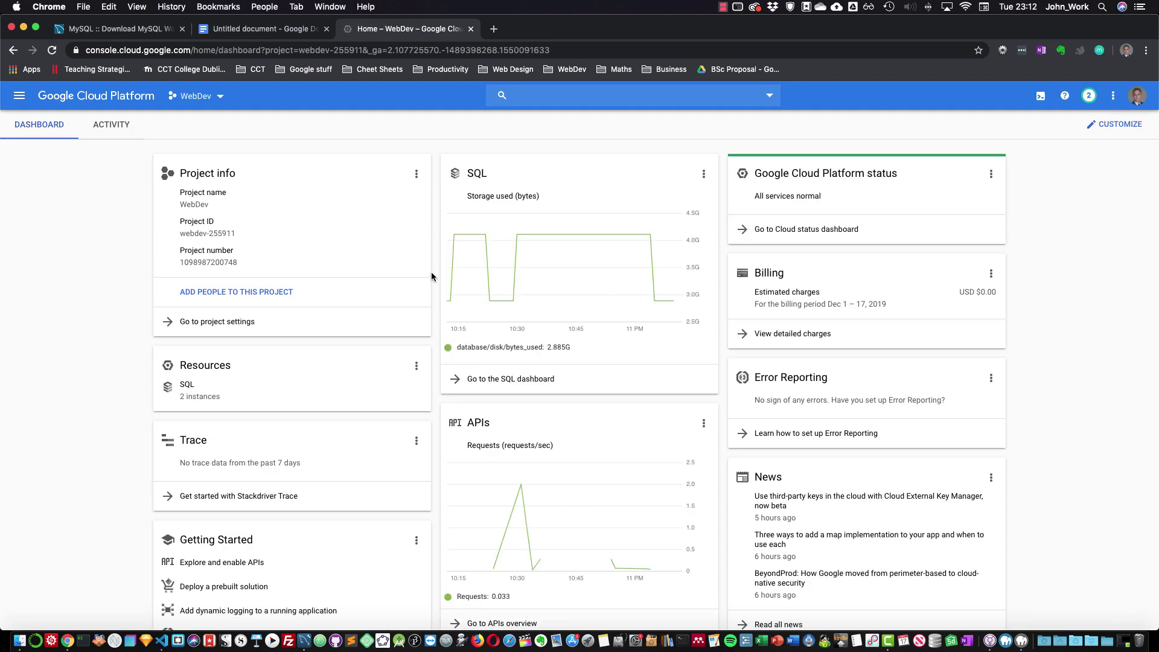
Open the Cloud SQL instances page of the WebDev project
left_click(21, 97)
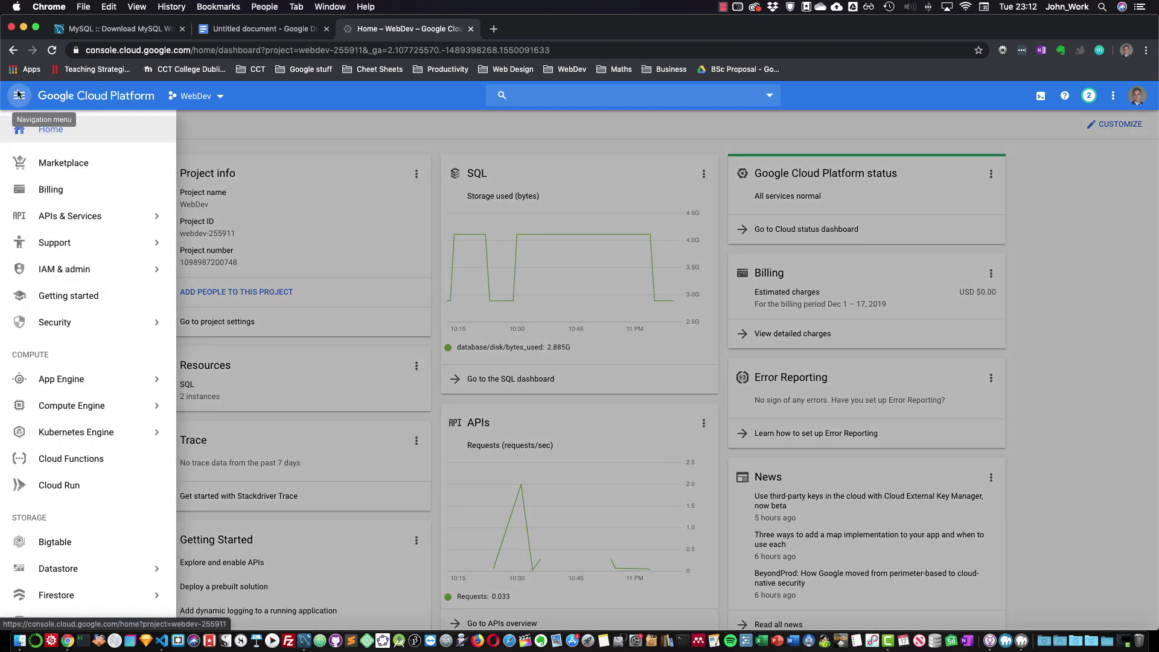
scroll(71, 200, "down", 7)
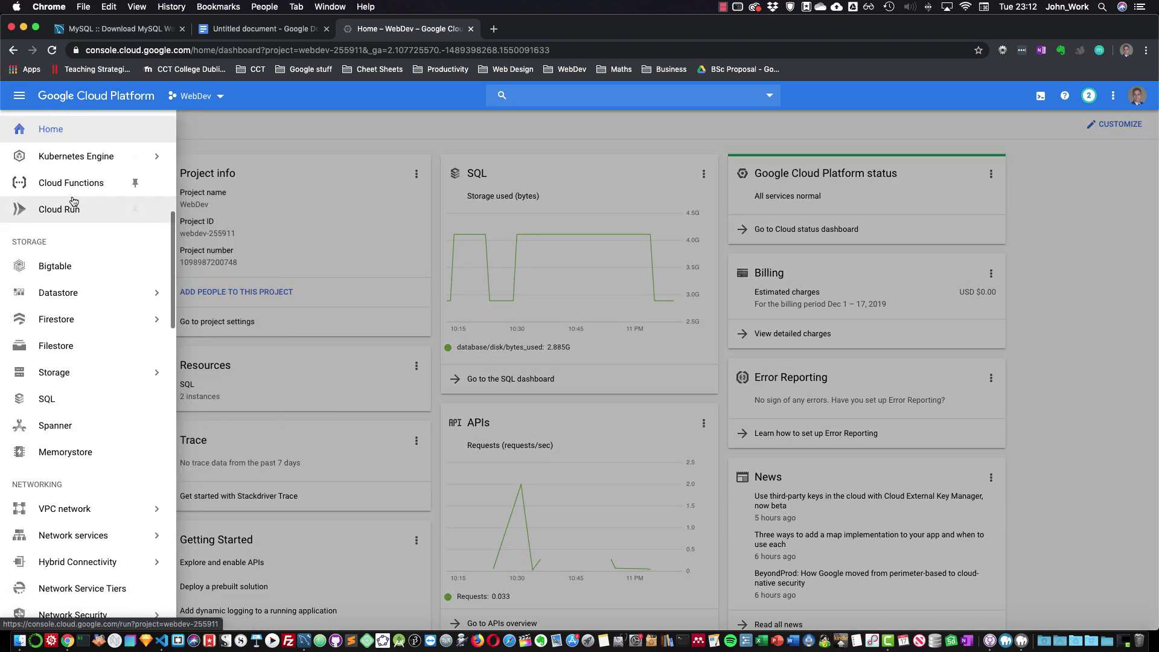
scroll(71, 200, "down", 7)
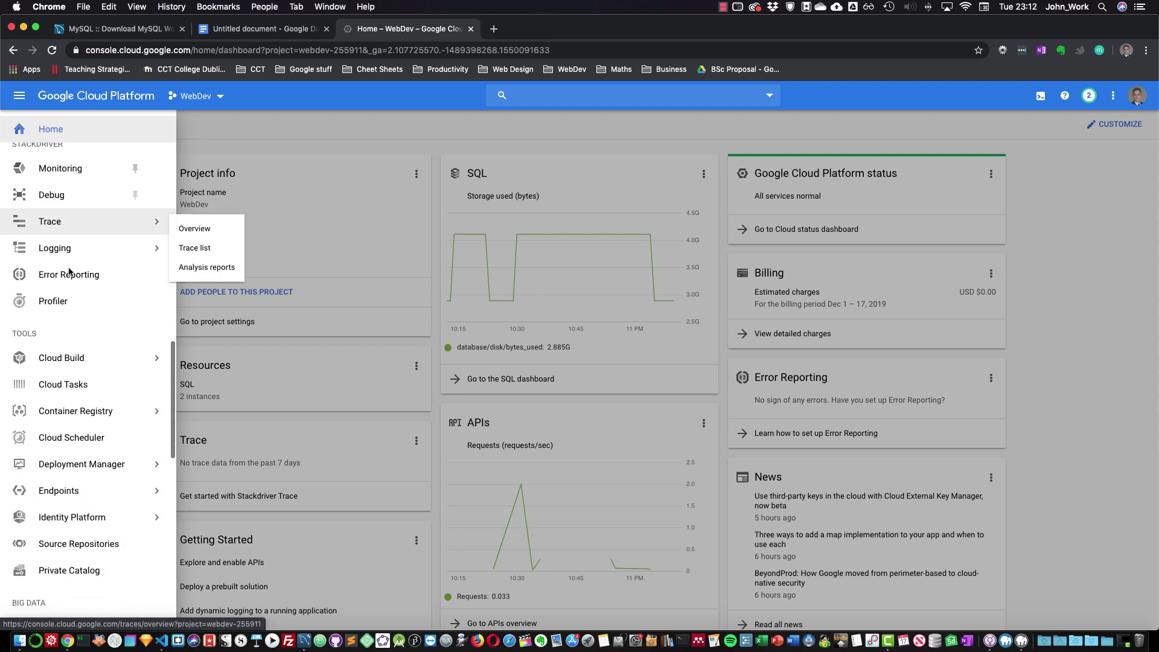
scroll(96, 394, "down", 10)
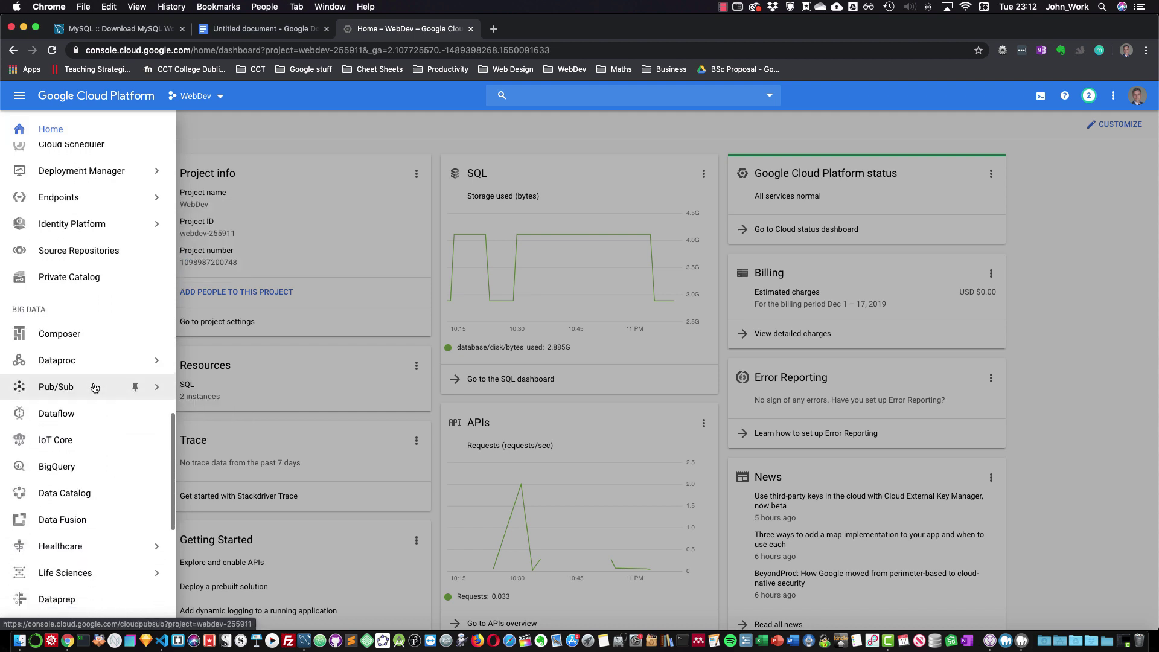
scroll(93, 386, "down", 5)
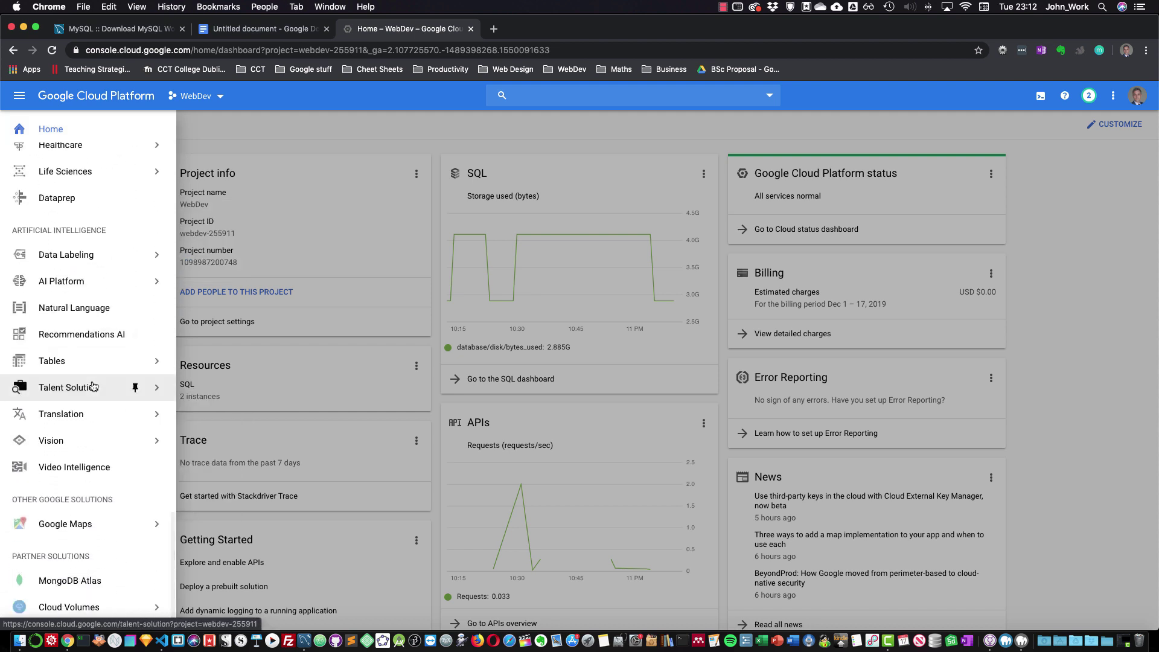
scroll(93, 386, "up", 5)
mouse_move(91, 386)
scroll(90, 387, "up", 15)
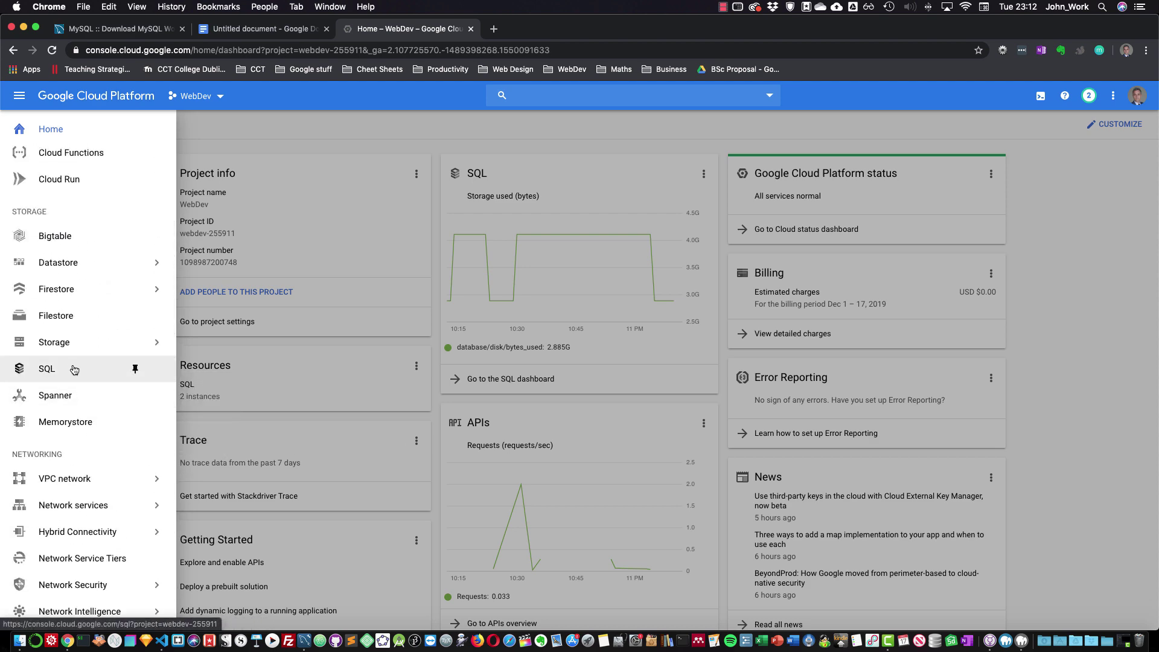
left_click(74, 369)
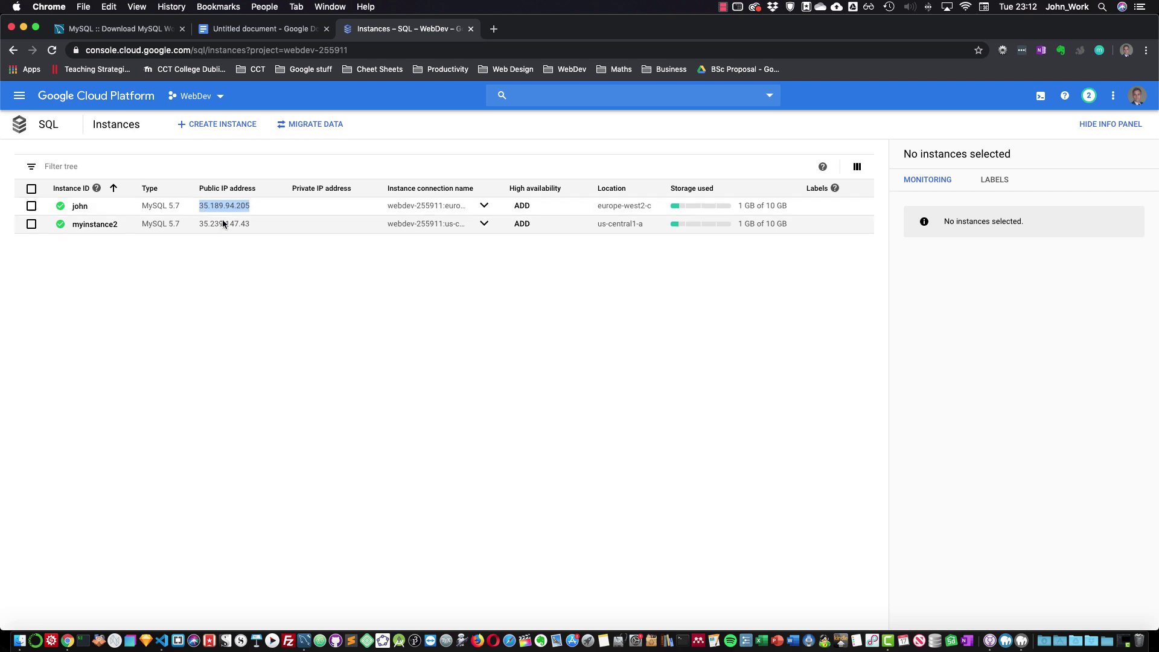
Start a new MySQL instance with the instance ID test-2020 and enter its root password
left_click(256, 205)
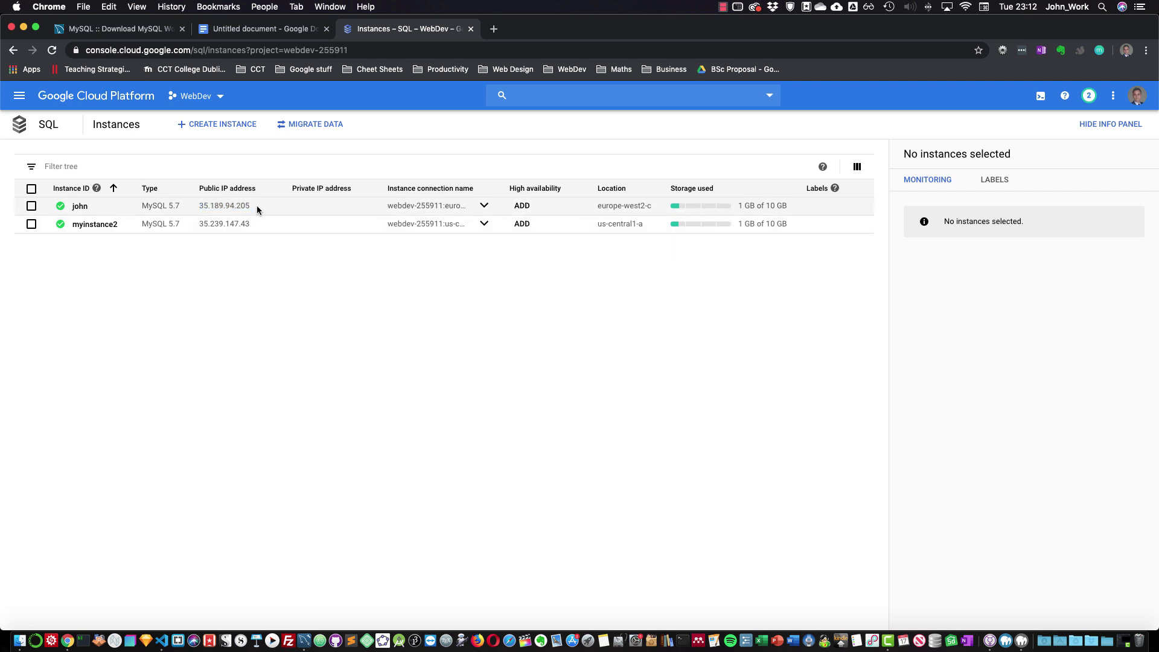
left_click(201, 208)
left_click(228, 123)
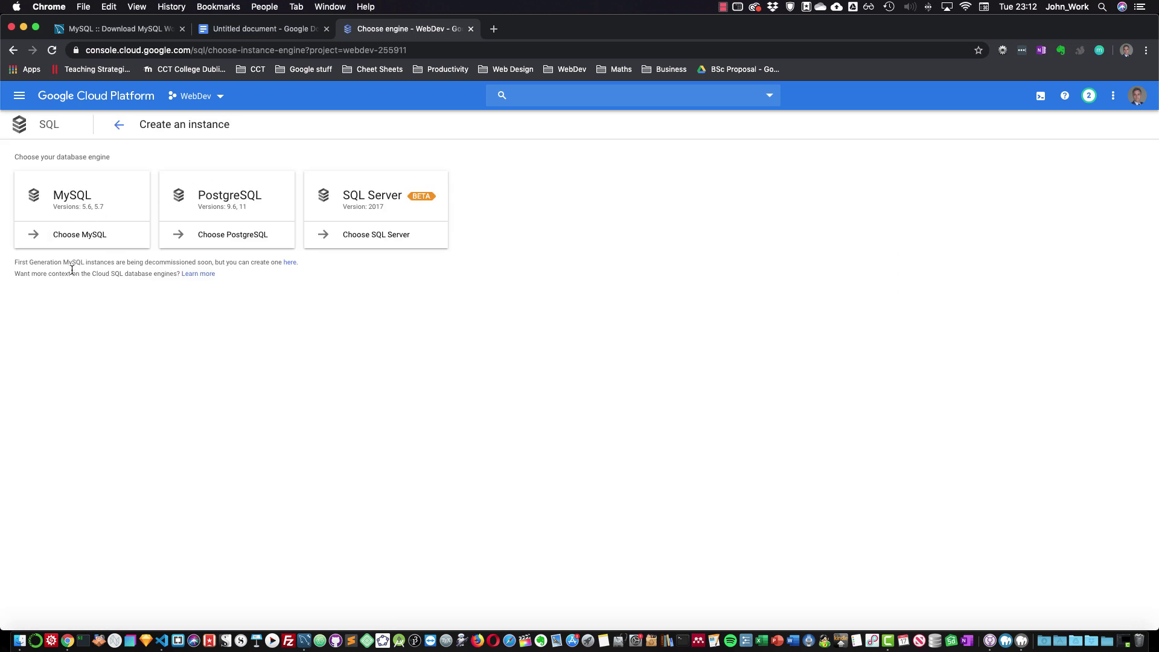
left_click(70, 237)
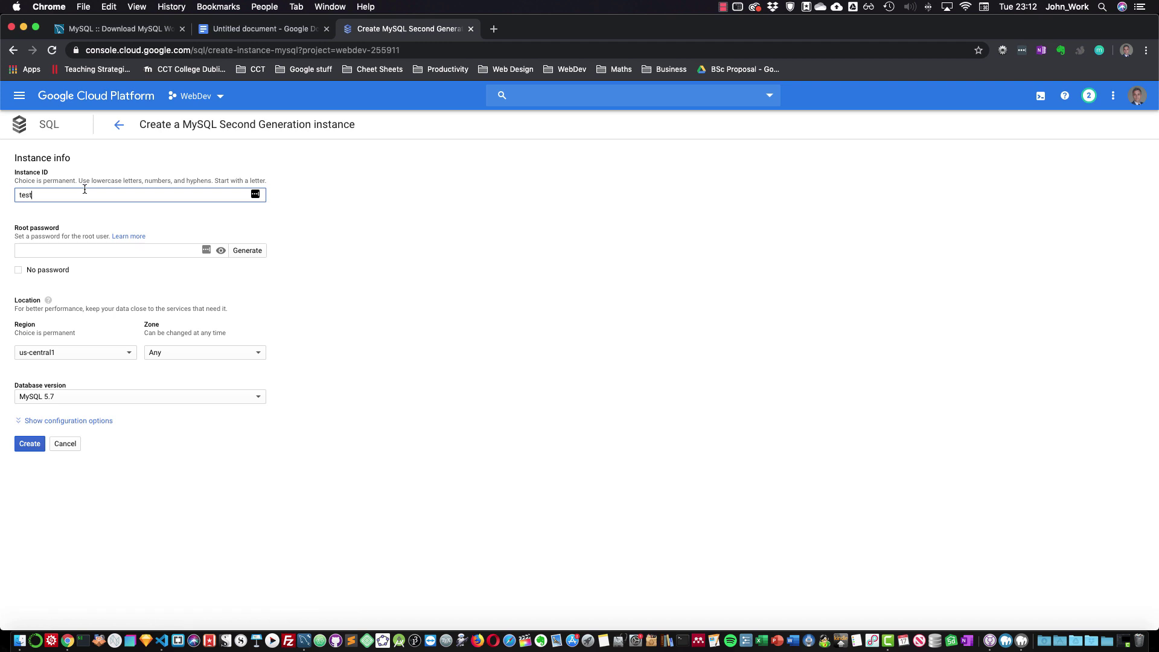
type("-2020")
left_click(64, 250)
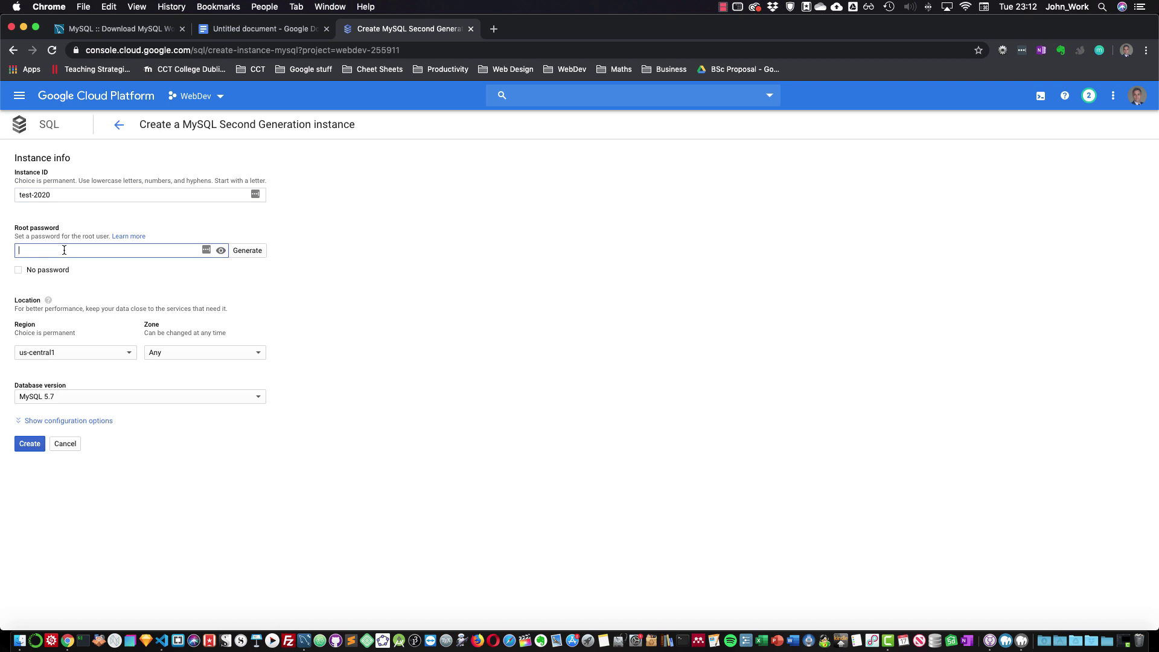
type("•")
Set the instance's region to europe-west2 and zone to europe-west2-c, and create it
left_click(124, 353)
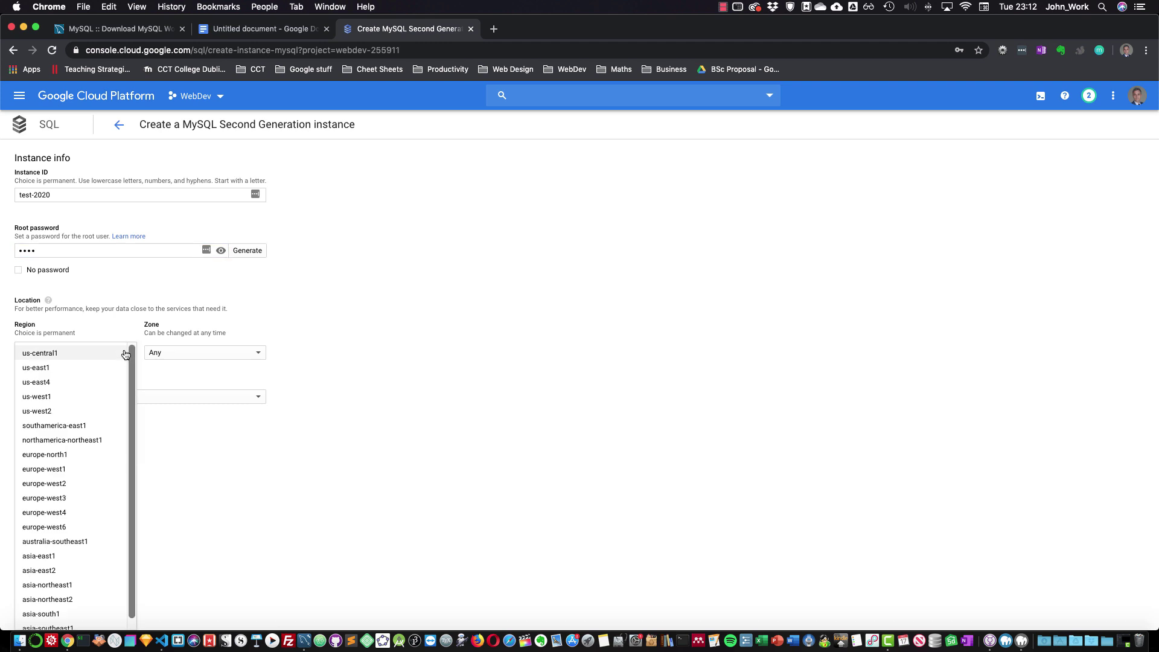
left_click(73, 484)
left_click(160, 355)
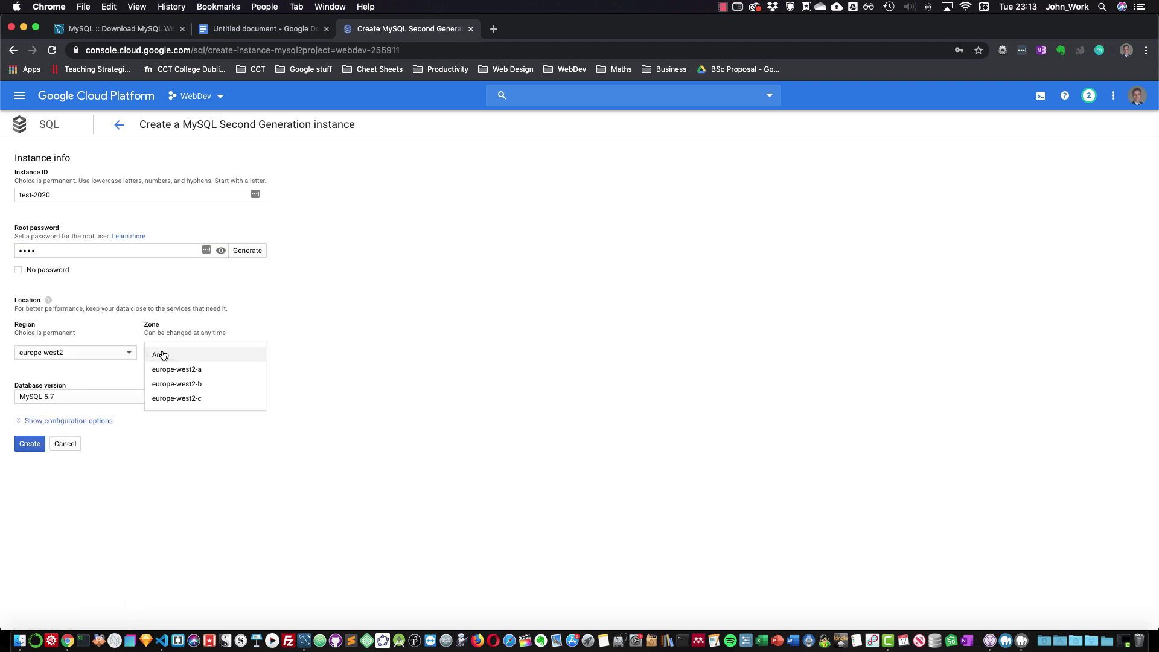
left_click(192, 400)
left_click(21, 444)
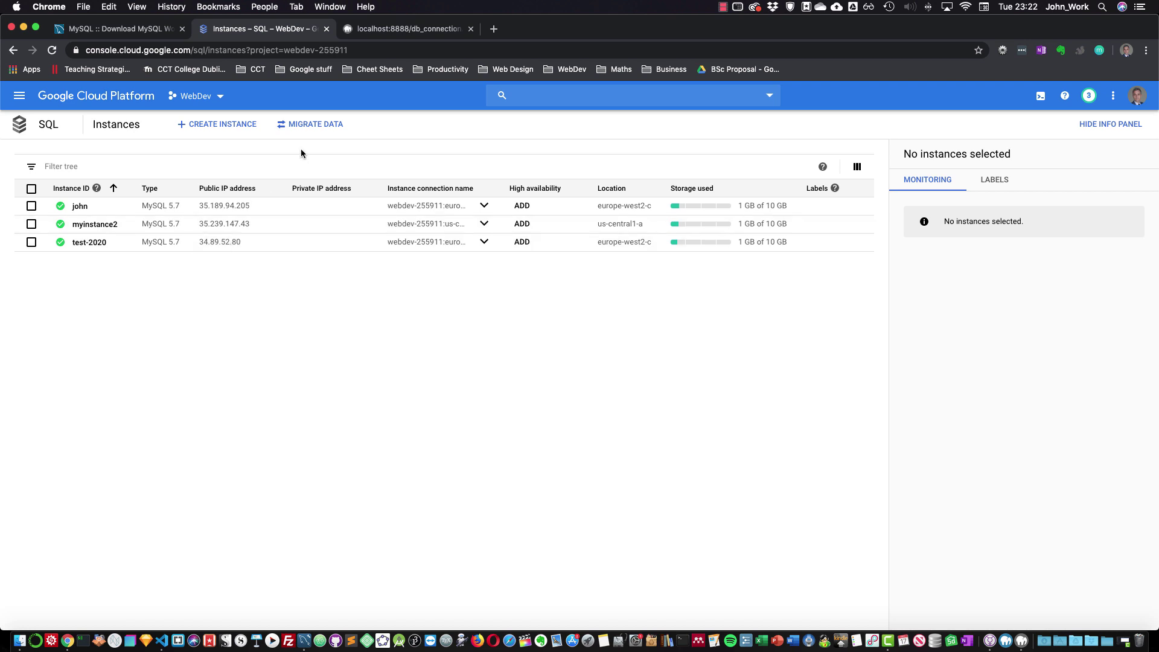
Check the db_connection.php output in the browser beside the code editor, and return to the SQL instances list
double_click(535, 30)
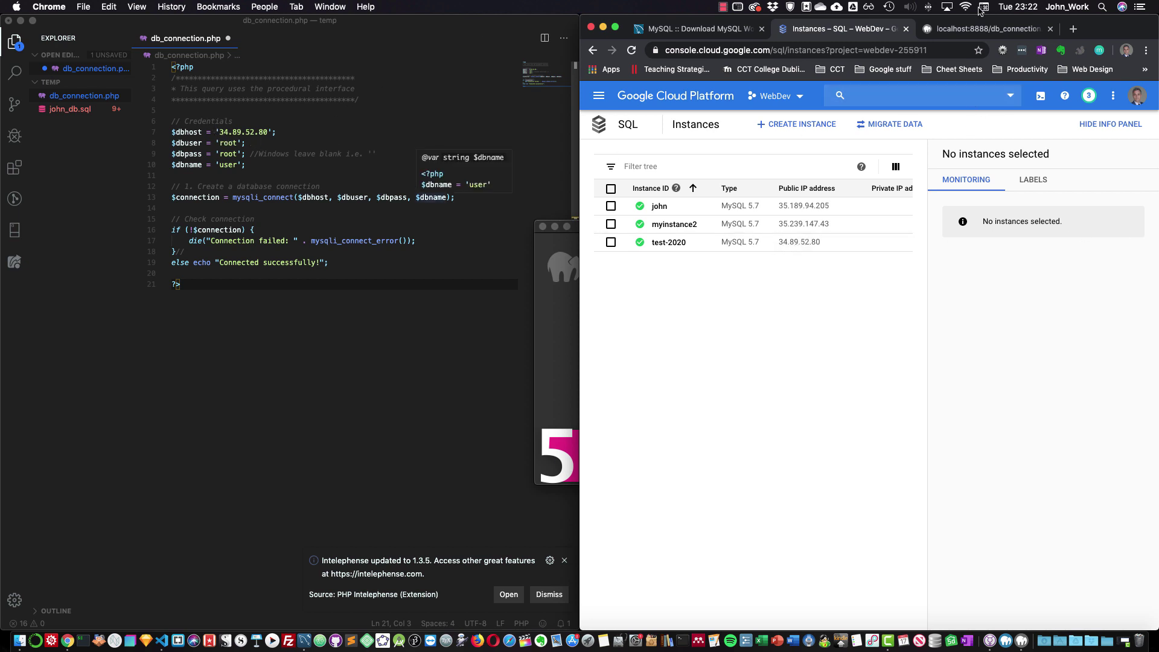
left_click(984, 27)
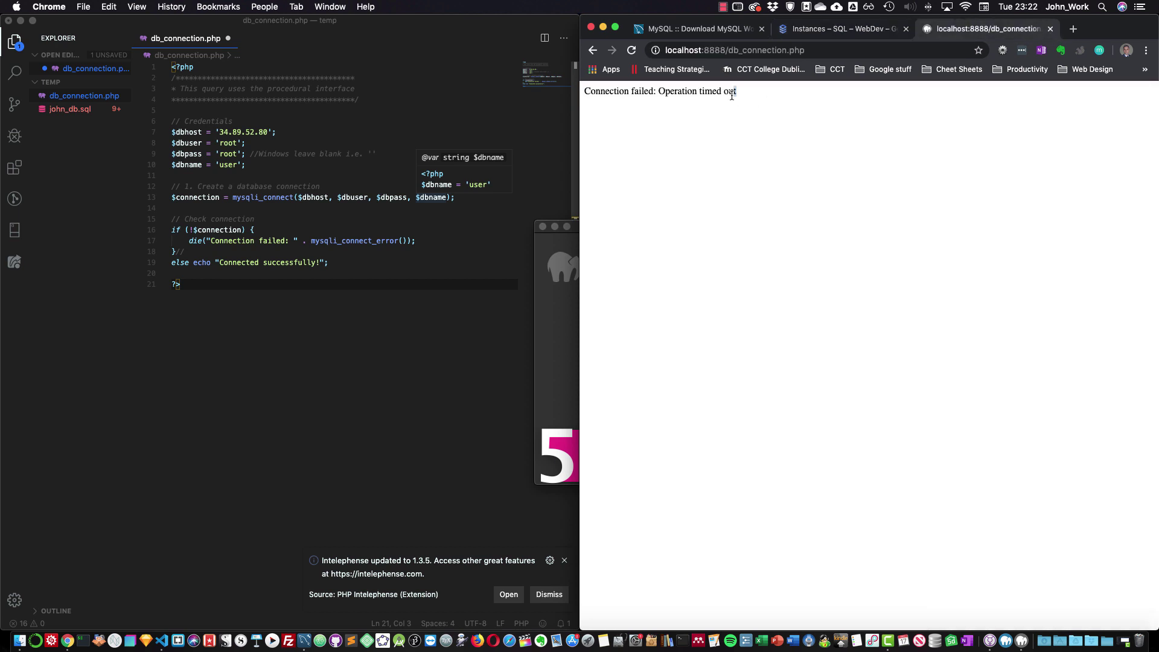
left_click_drag(737, 93, 662, 95)
left_click(842, 28)
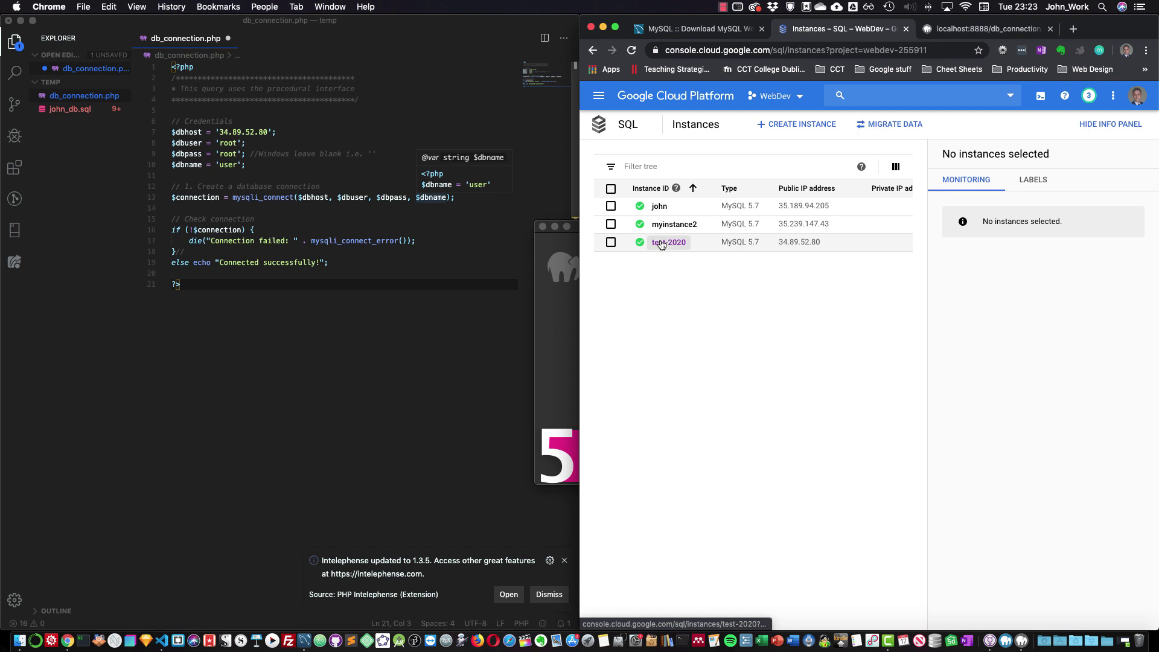
Enlarge the browser window to full width and open the connection settings of the test-2020 instance
key("alt+super+f")
left_click(87, 242)
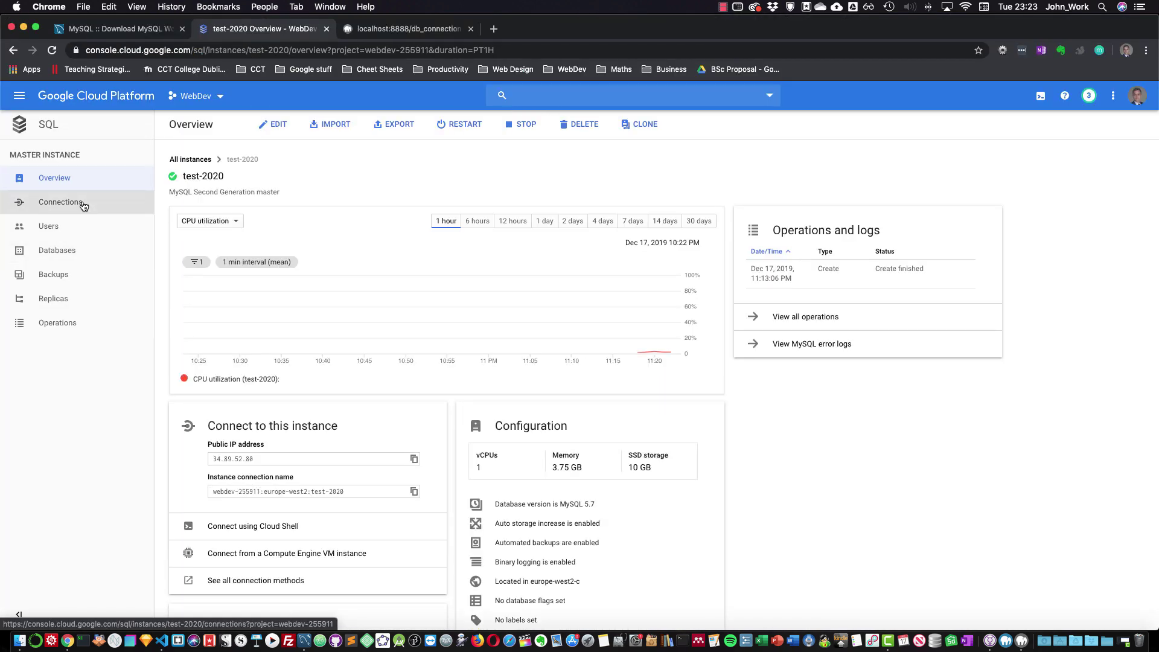
left_click(83, 205)
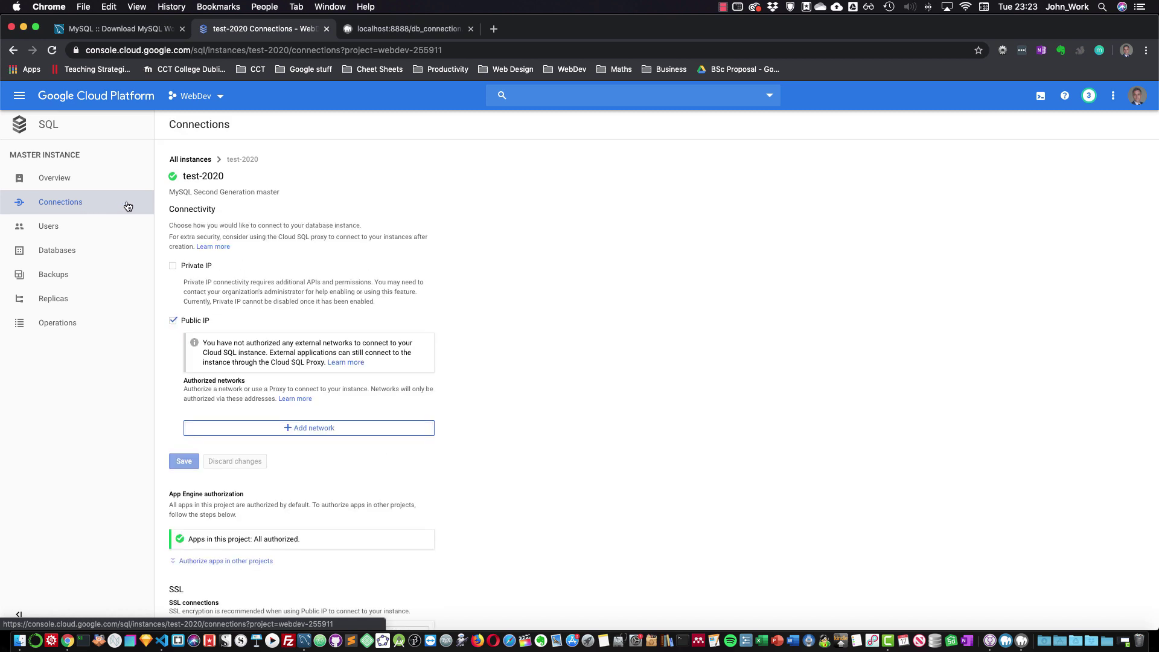
left_click(60, 202)
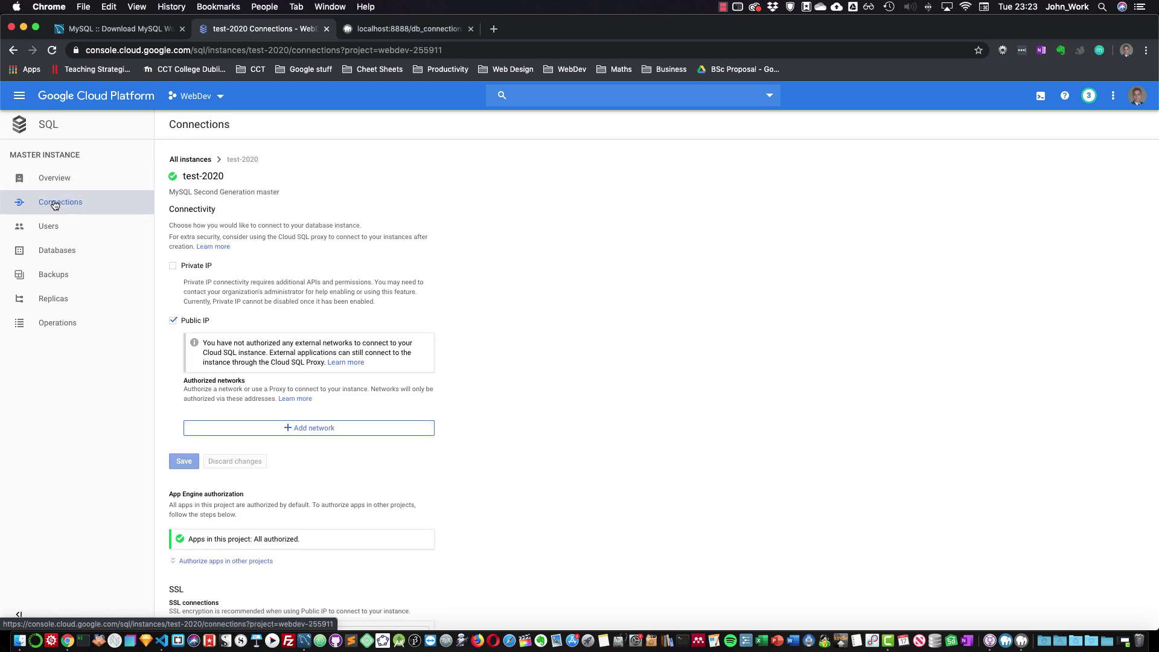
Add 0.0.0.0/0 as an unnamed authorized network for the test-2020 instance's public IP and save the connection settings
left_click(297, 429)
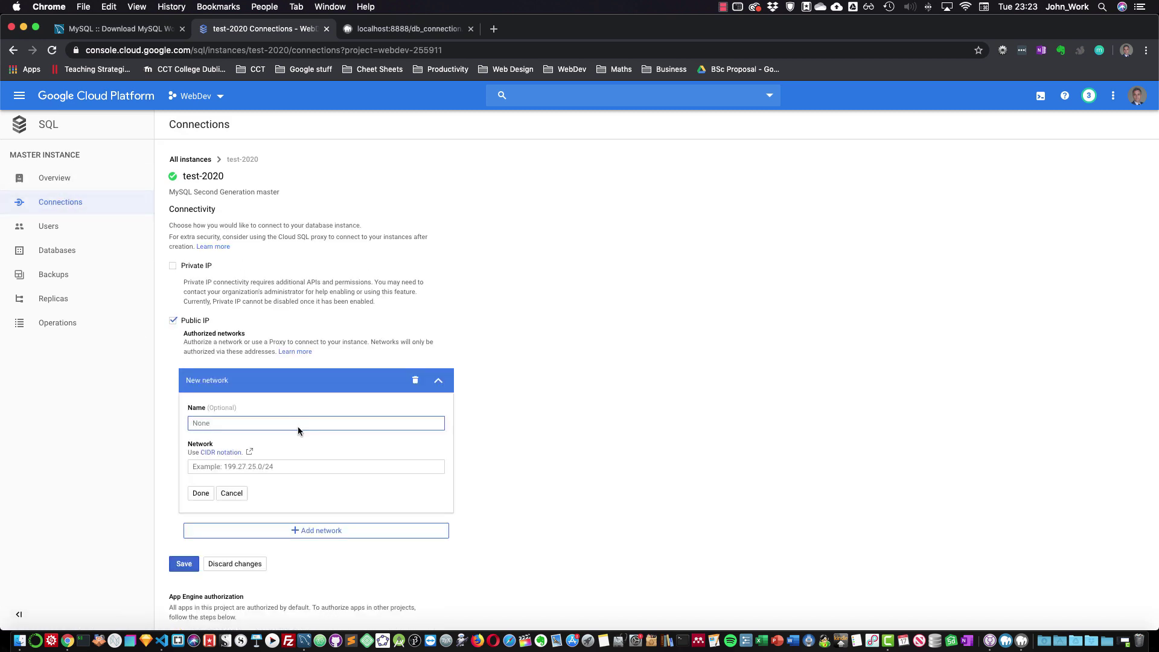
left_click(238, 465)
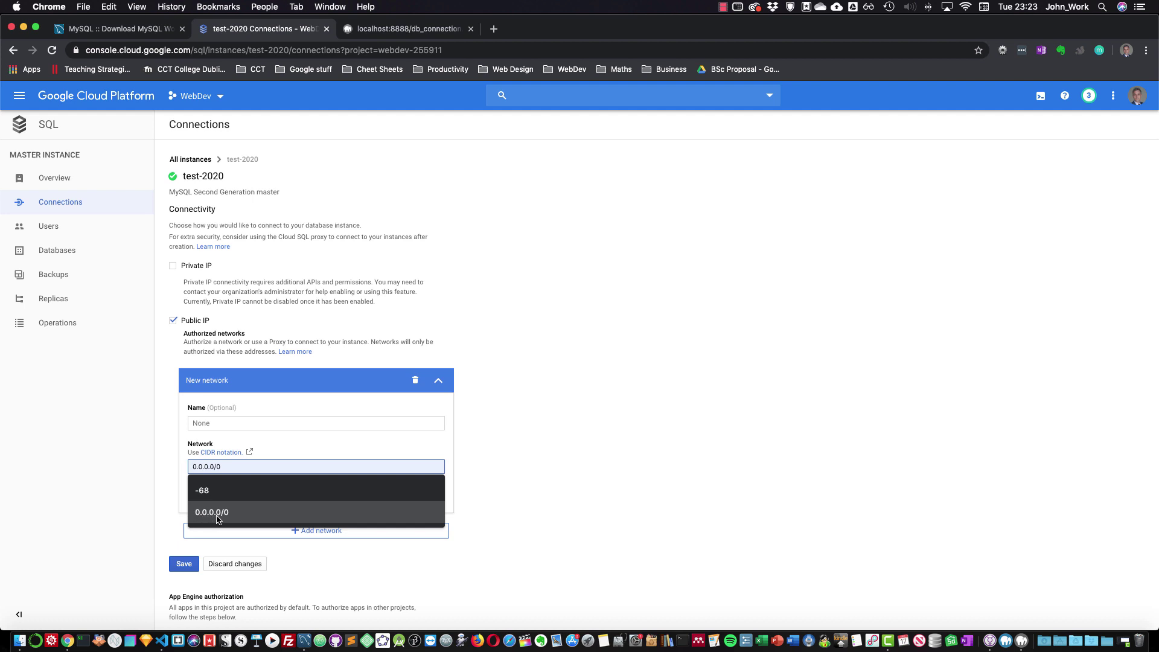
left_click(238, 515)
left_click(209, 490)
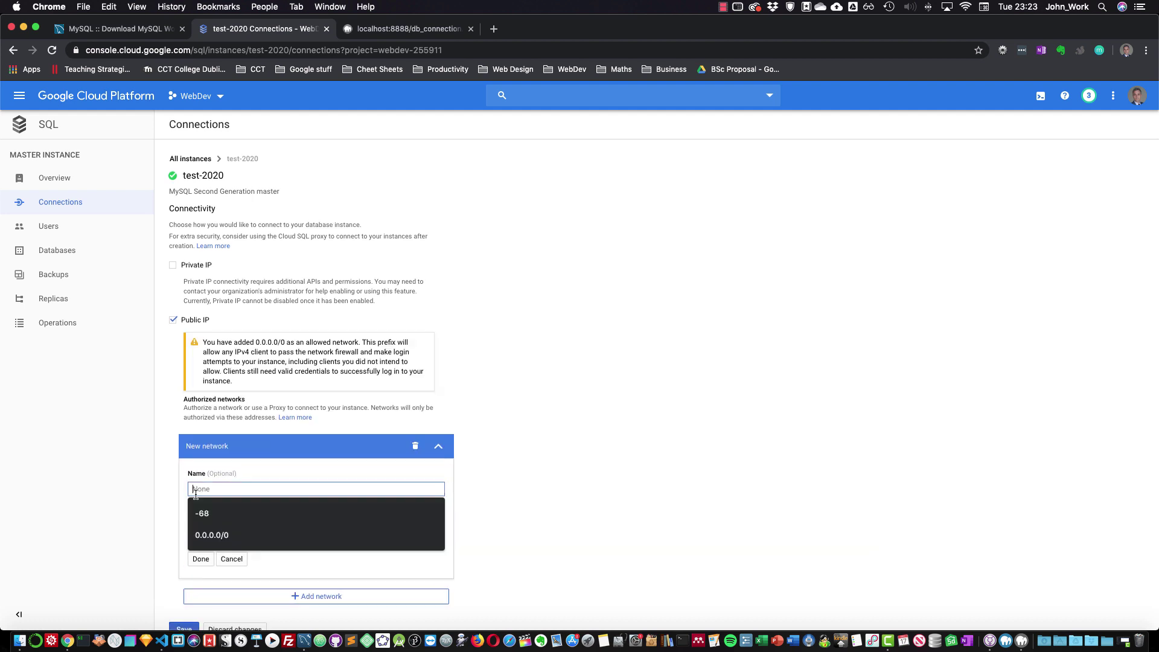
left_click(208, 562)
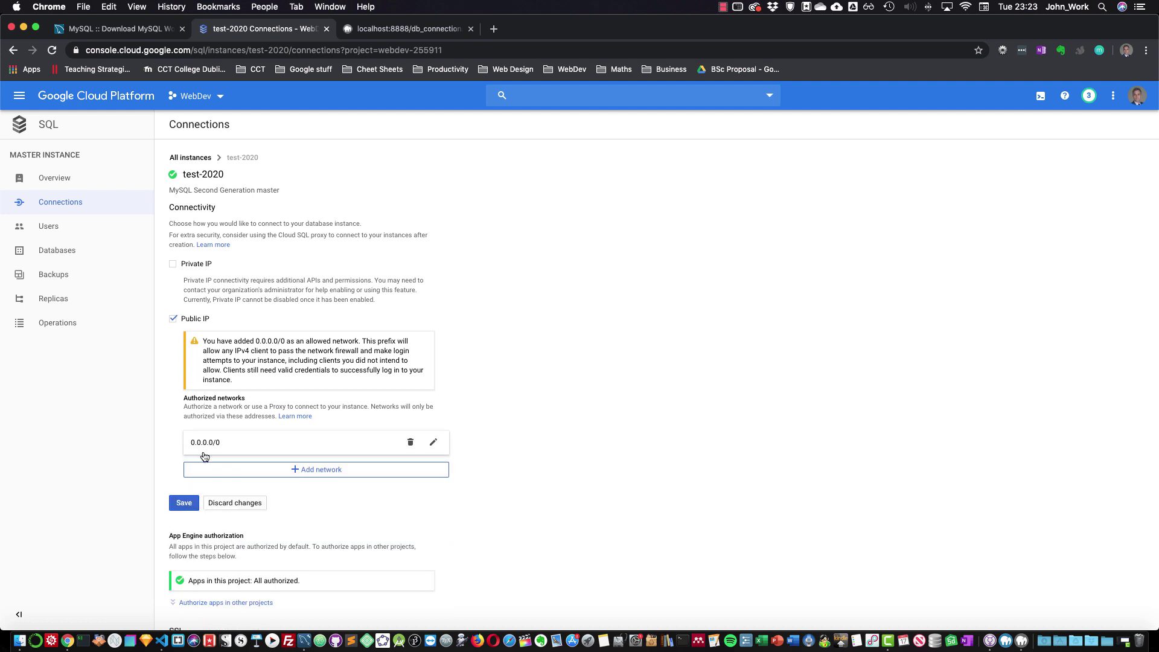
scroll(250, 400, "down", 3)
left_click(183, 384)
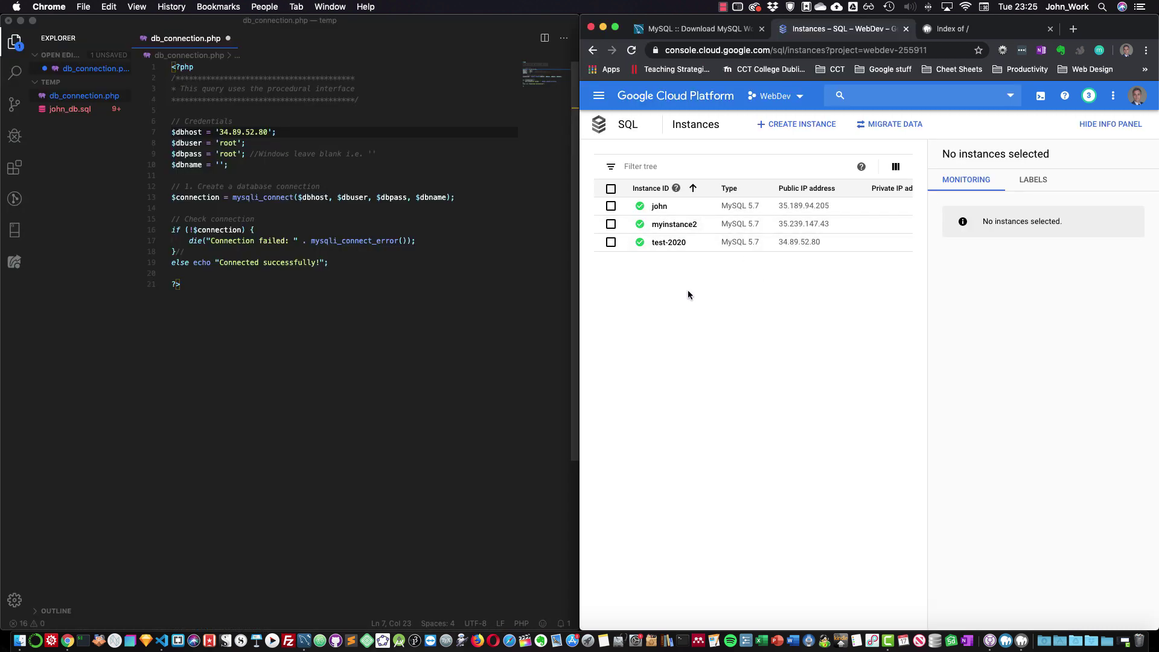
Append the port :3306 to the $dbhost address in db_connection.php and run the saved script from localhost:8888
left_click(980, 27)
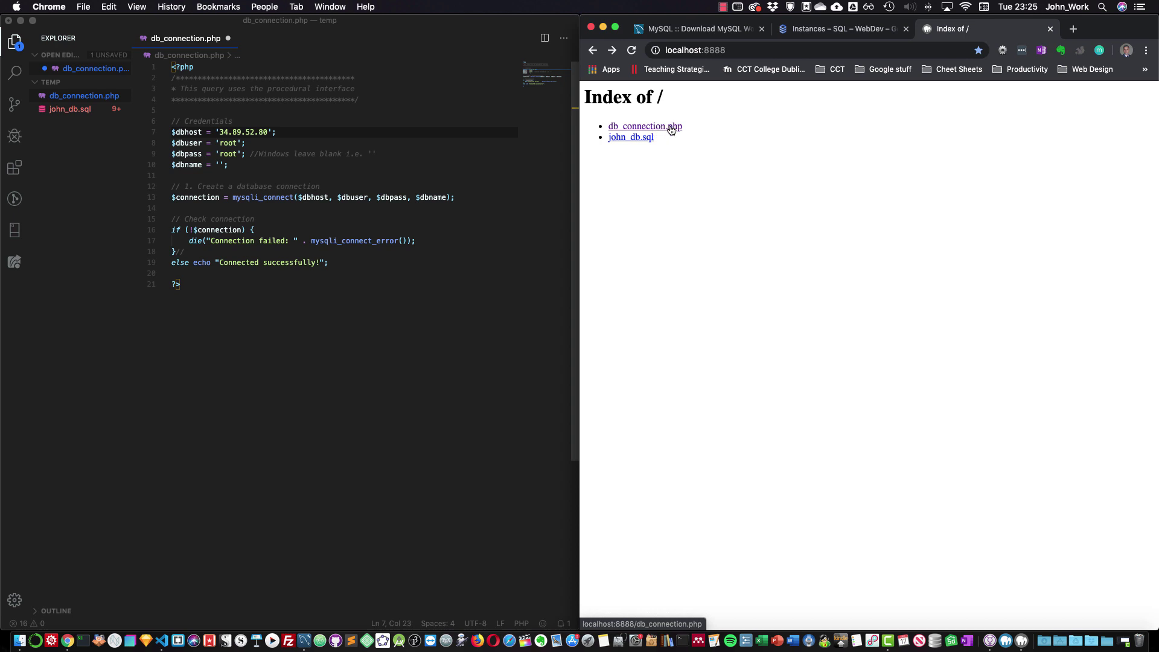
left_click(268, 132)
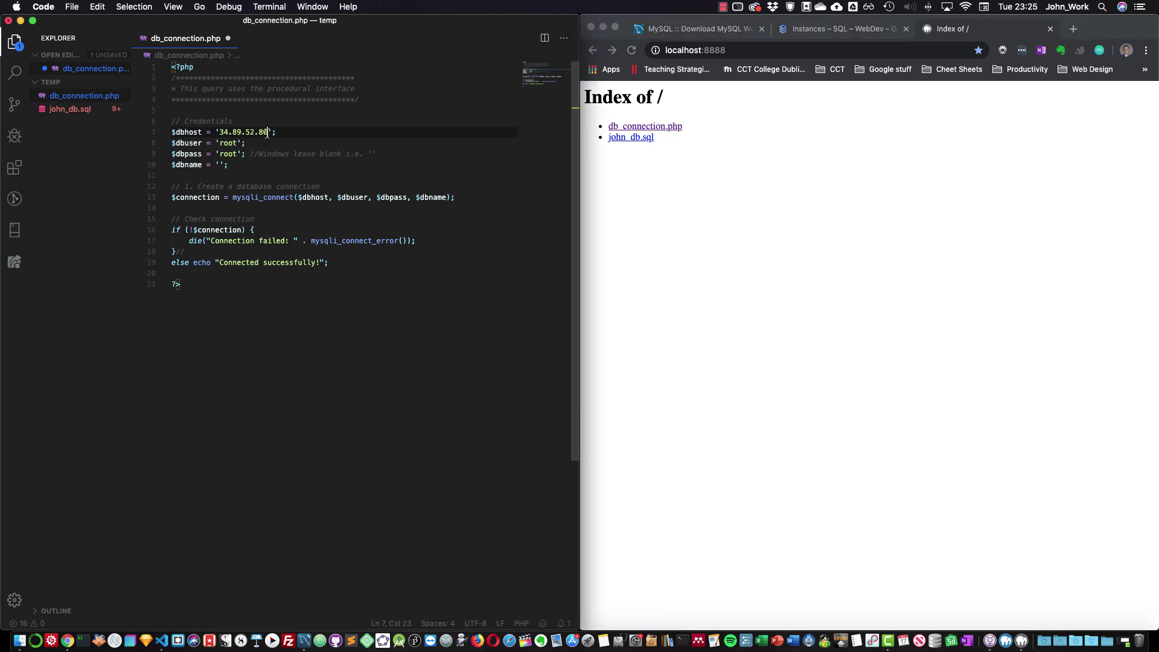
mouse_move(351, 239)
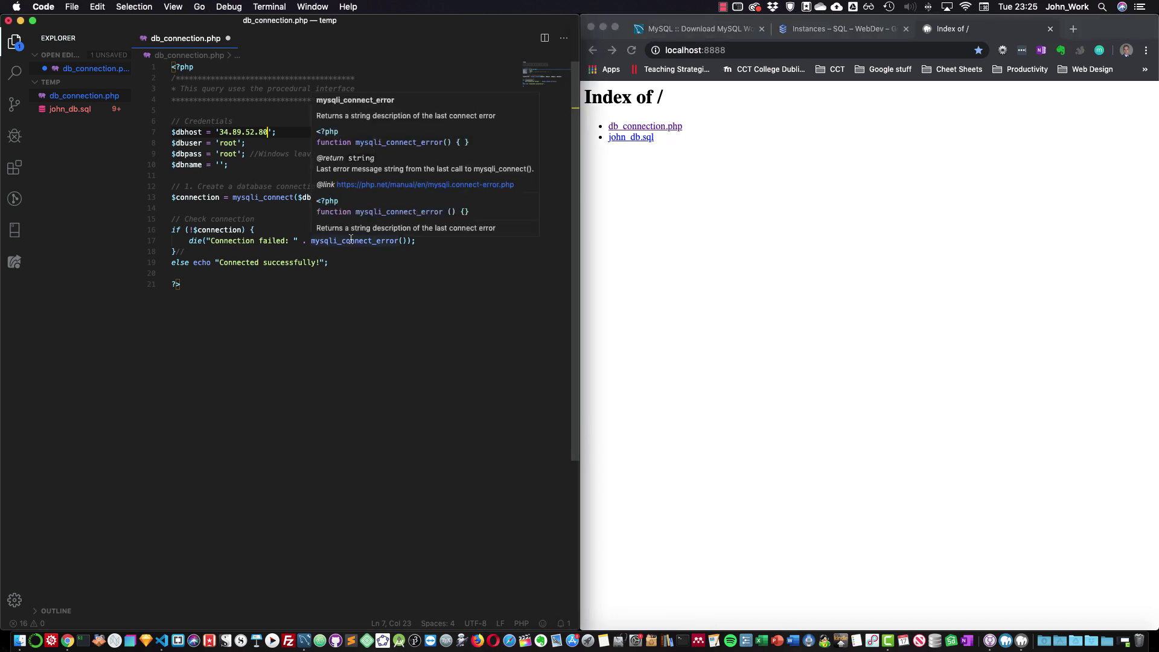
type(":3306")
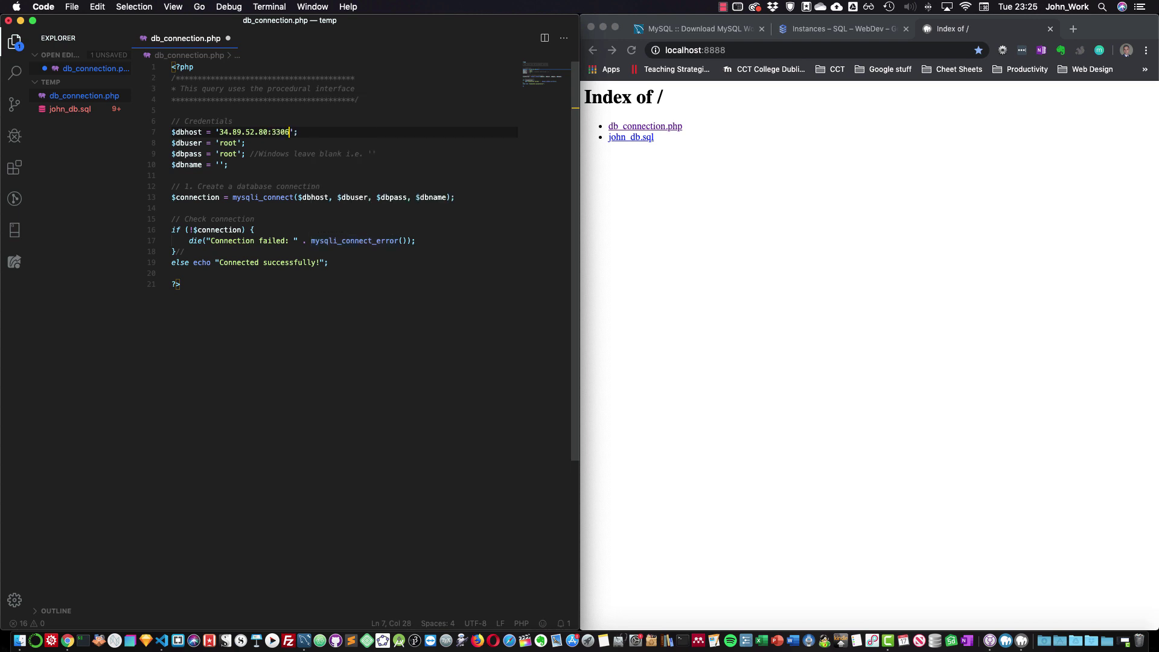
key("super+s")
left_click(849, 296)
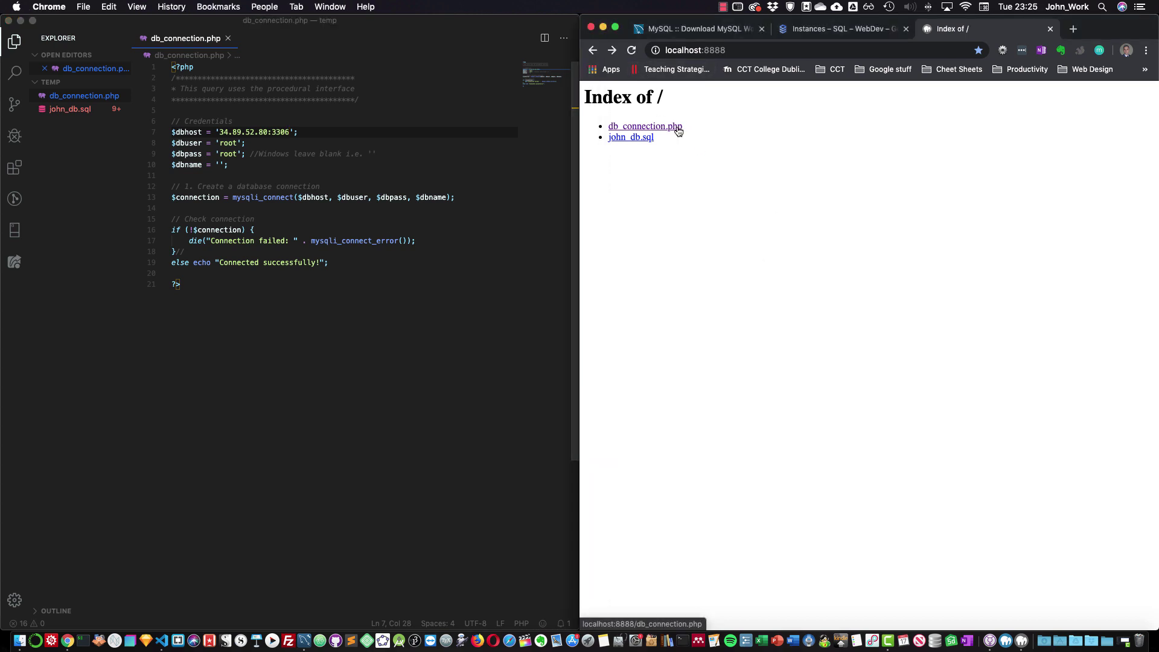
left_click(678, 128)
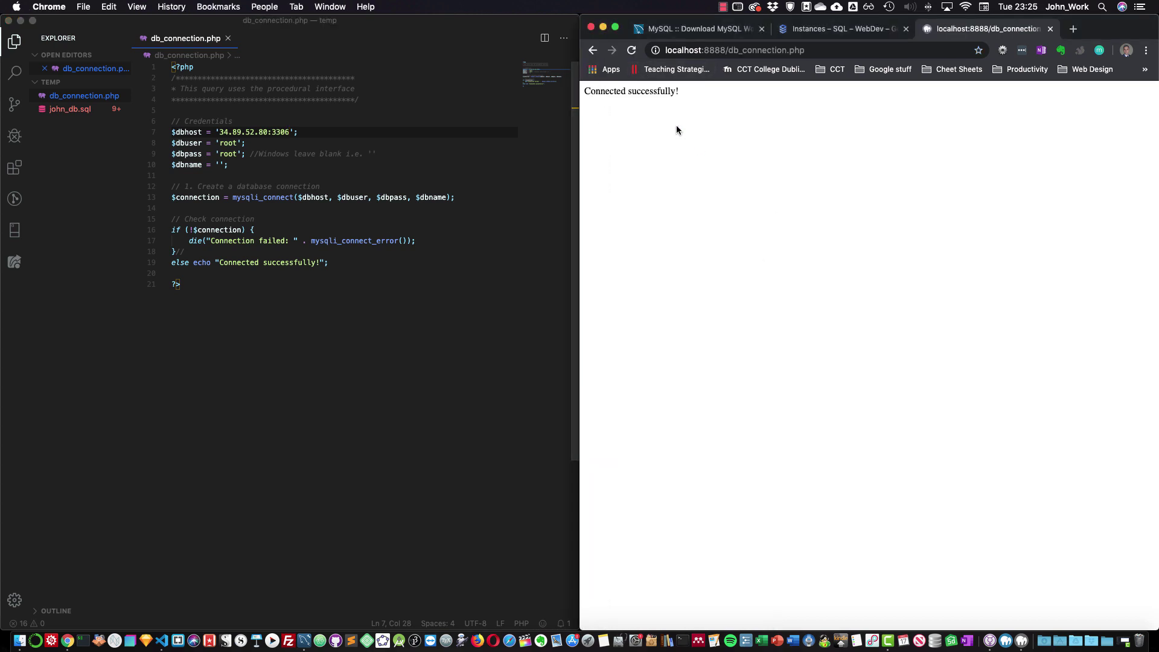
Return to the Cloud SQL instances list, open the test-2020 instance's overview, and look through its connection and configuration details
left_click(592, 50)
left_click(827, 30)
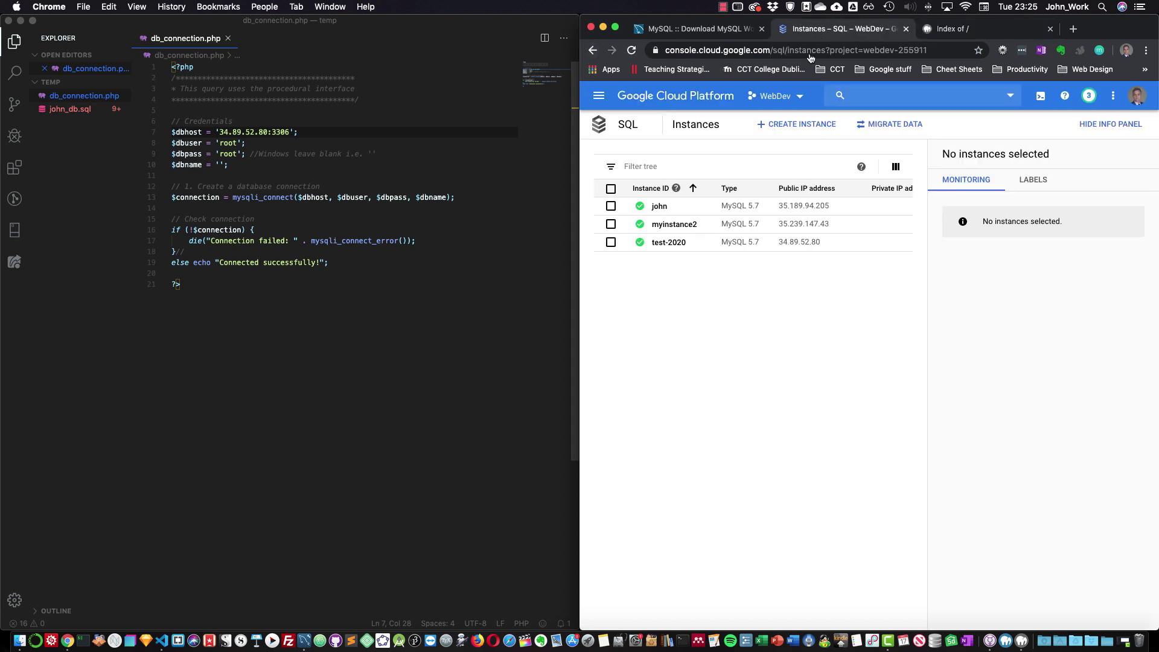
left_click(666, 242)
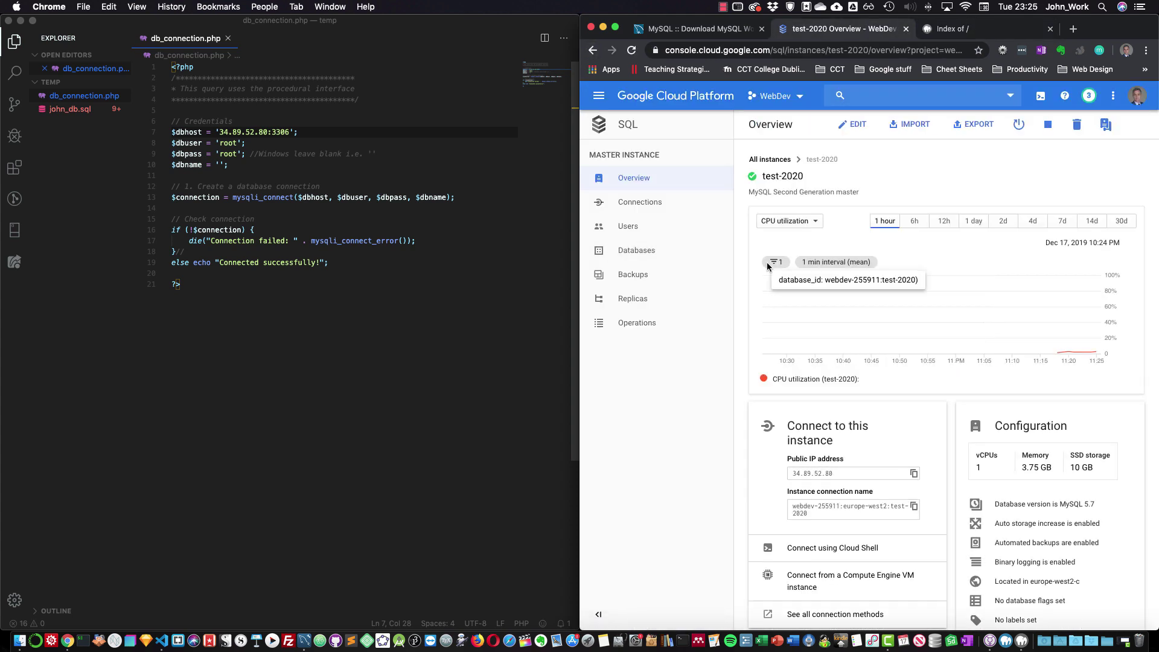
scroll(785, 290, "down", 3)
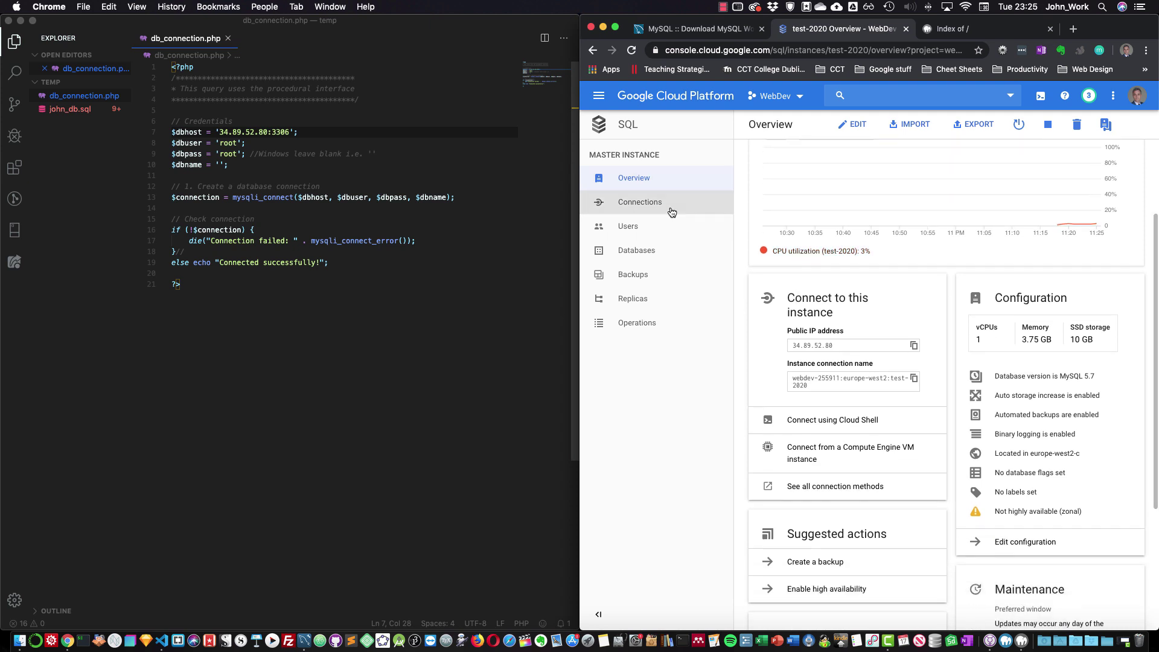
scroll(925, 332, "down", 5)
scroll(926, 332, "down", 3)
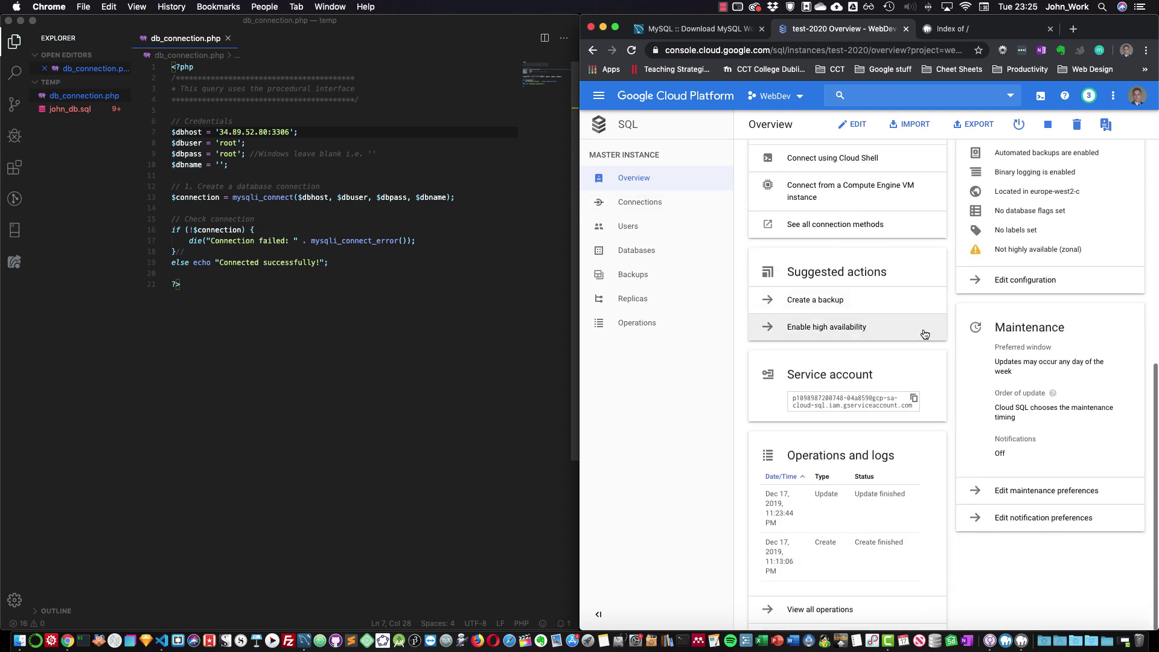
scroll(927, 327, "up", 9)
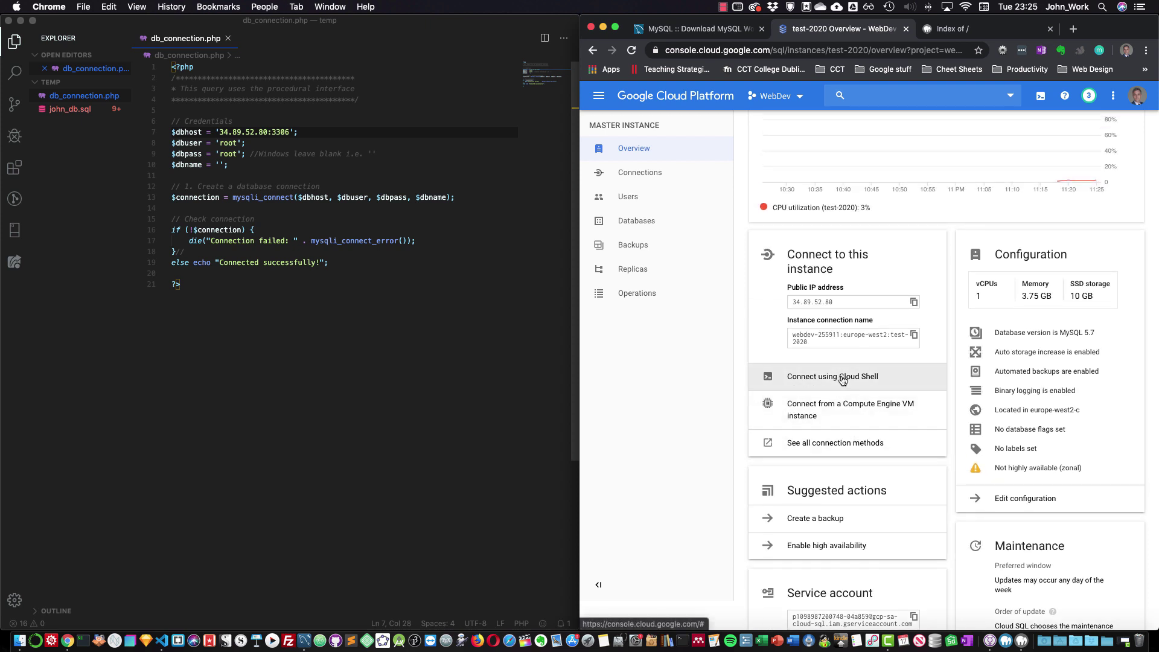
Start connecting to the test-2020 instance using Cloud Shell, and enlarge the browser window to full width
left_click(848, 378)
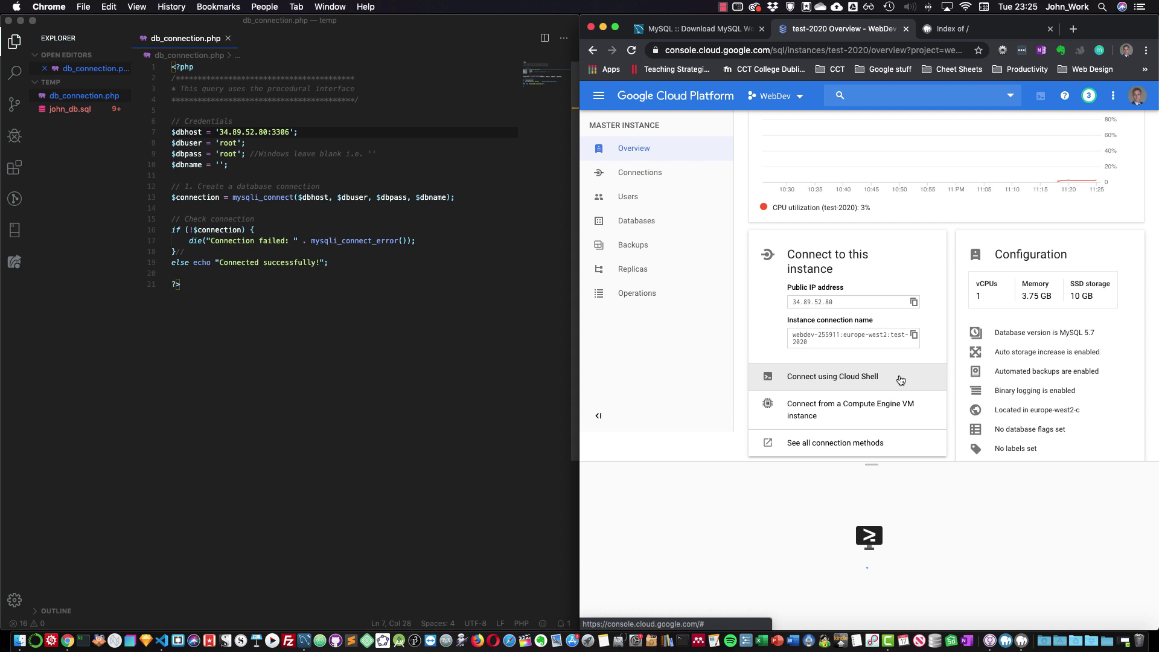
key("alt+super+f")
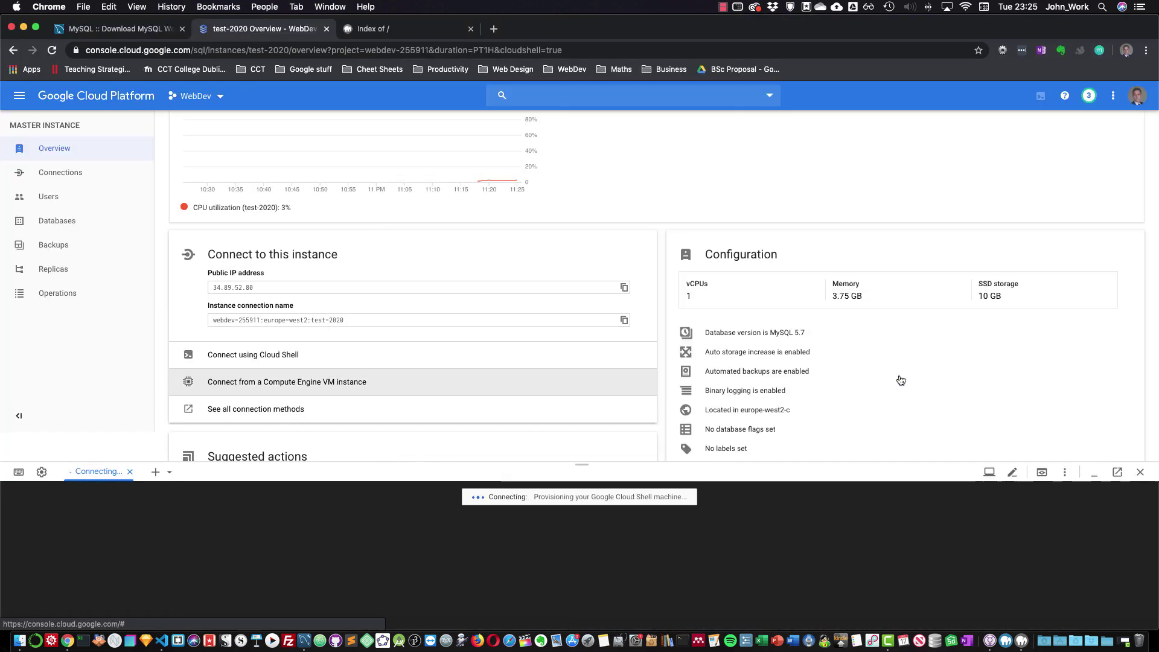
scroll(714, 459, "down", 1)
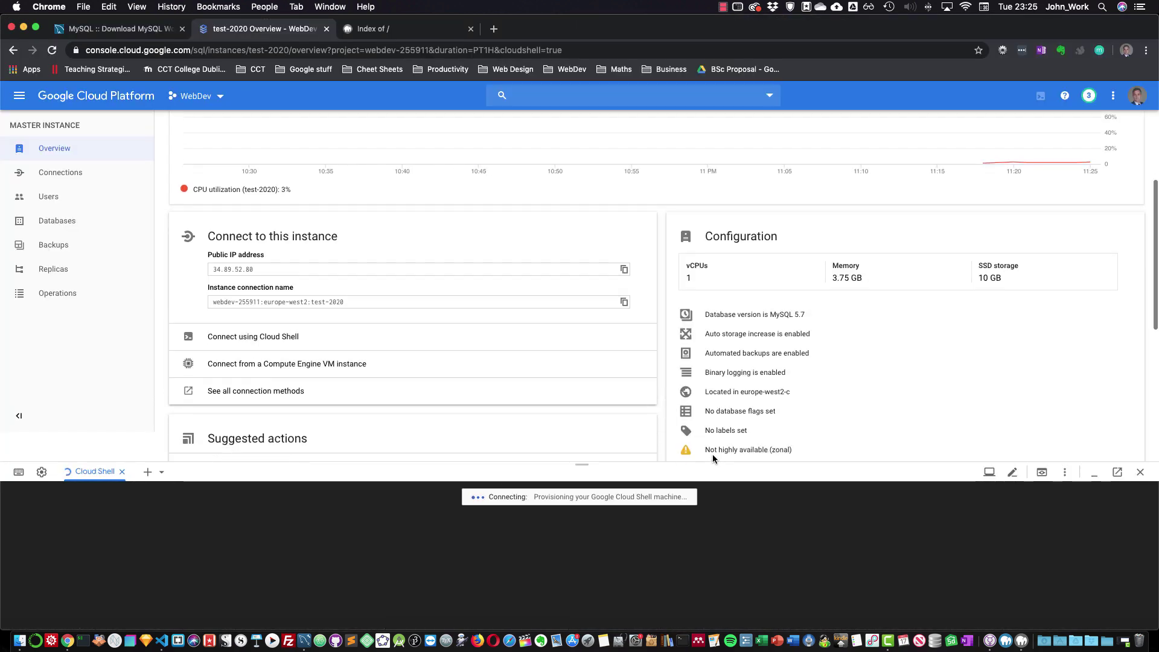
scroll(713, 454, "down", 3)
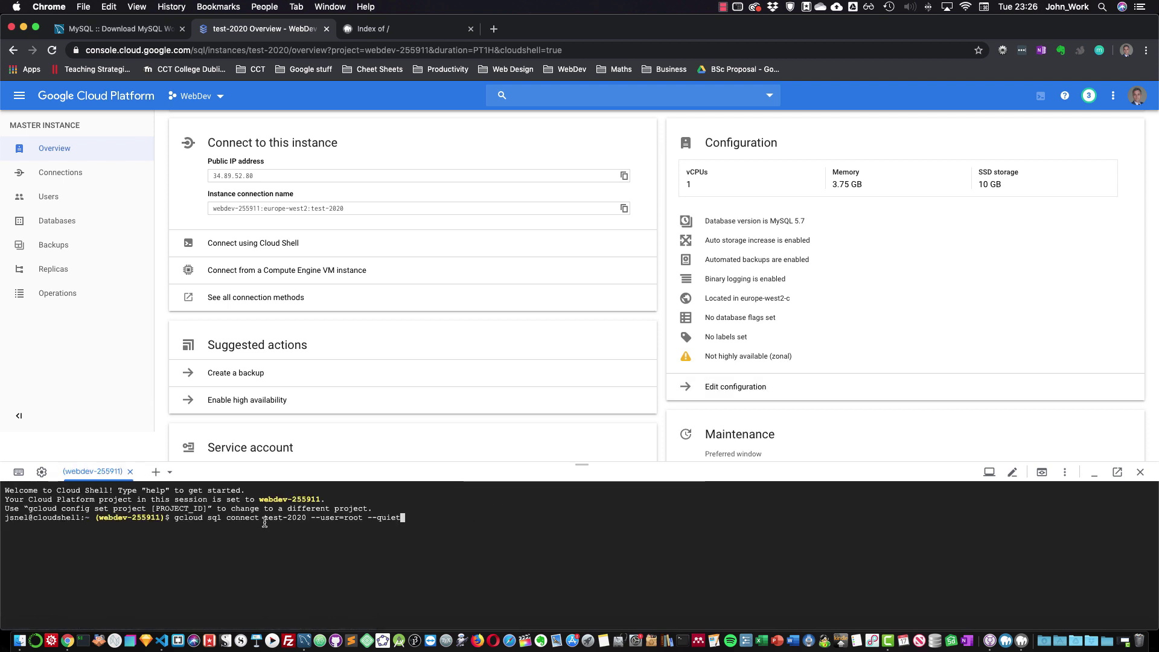
Run gcloud sql connect test-2020 --user=root --quiet in Cloud Shell and enter the root password
left_click_drag(176, 521, 429, 524)
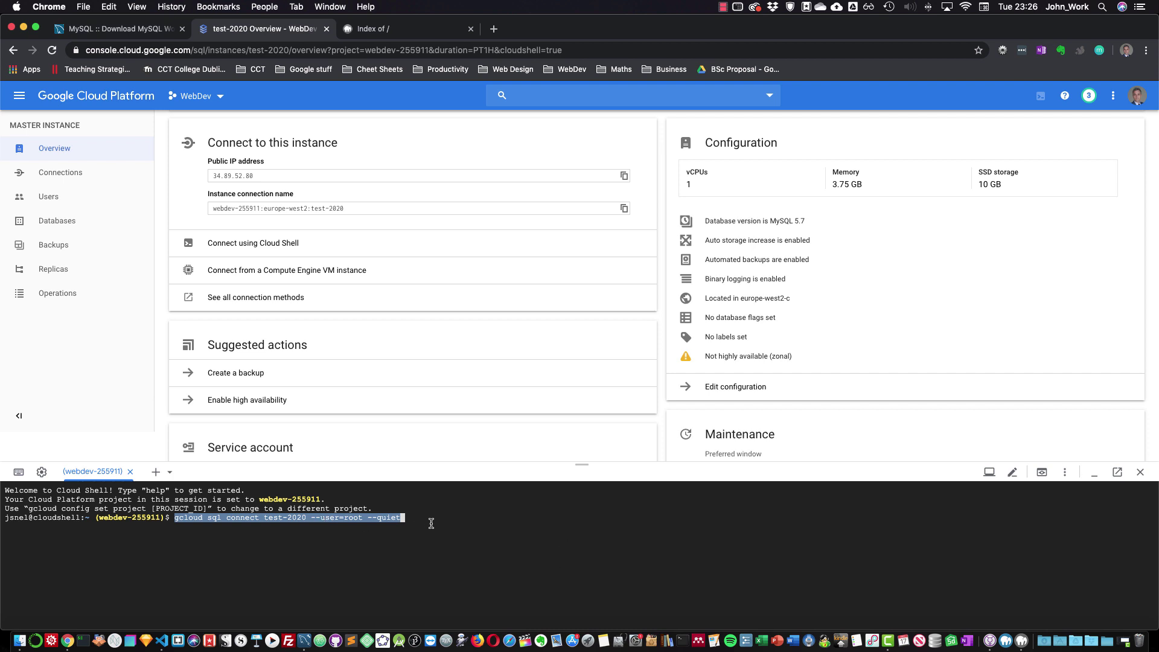
left_click(377, 517)
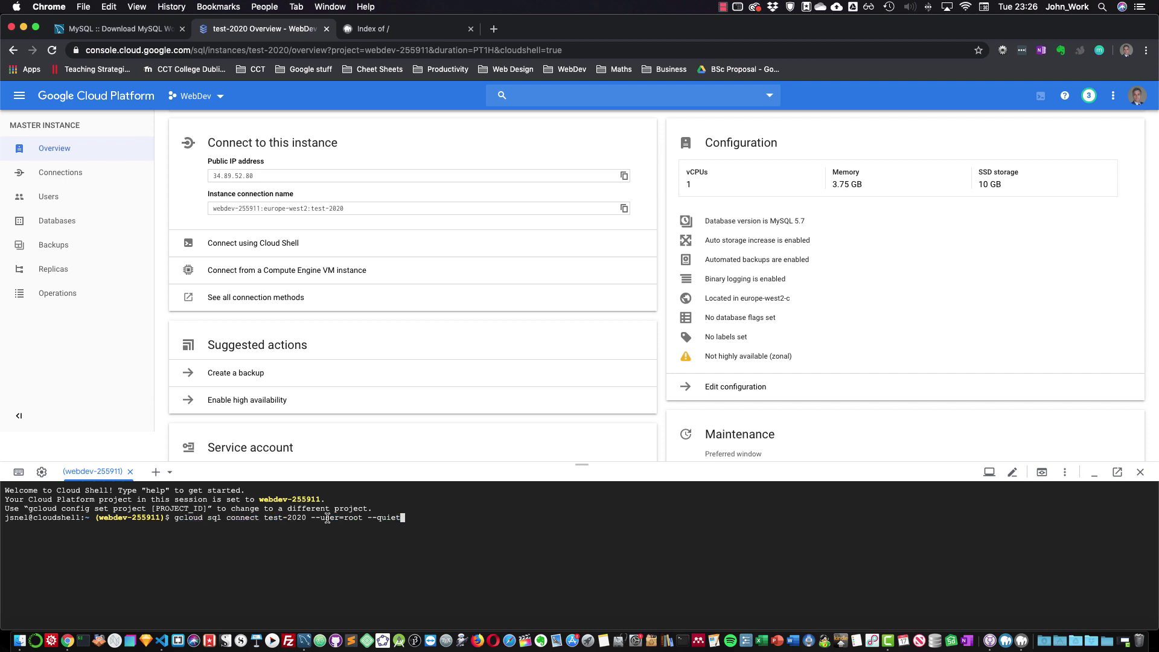
key("Return")
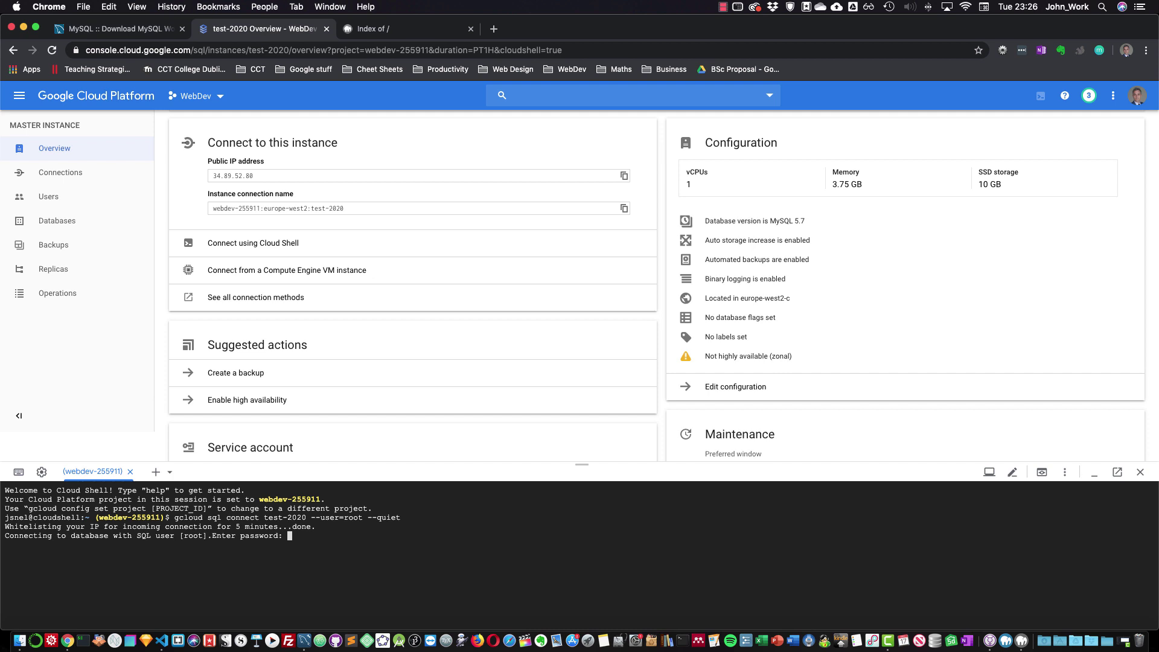
key("Return")
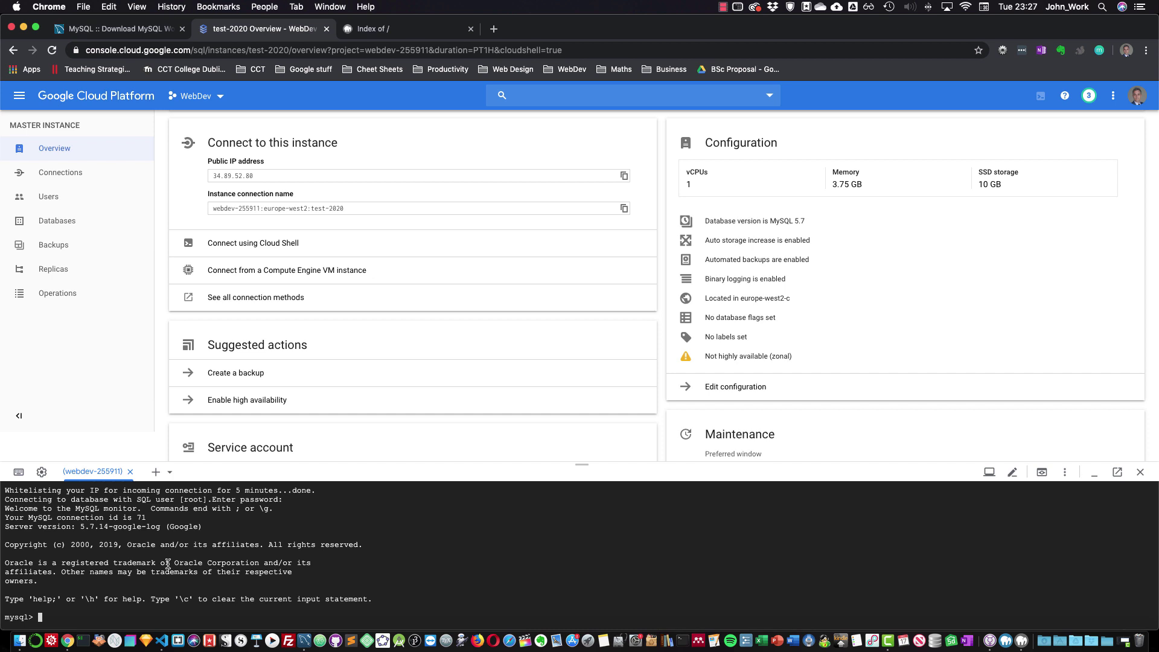
List the instance's databases from the MySQL prompt and create a database named test
type("show databases;")
key("Return")
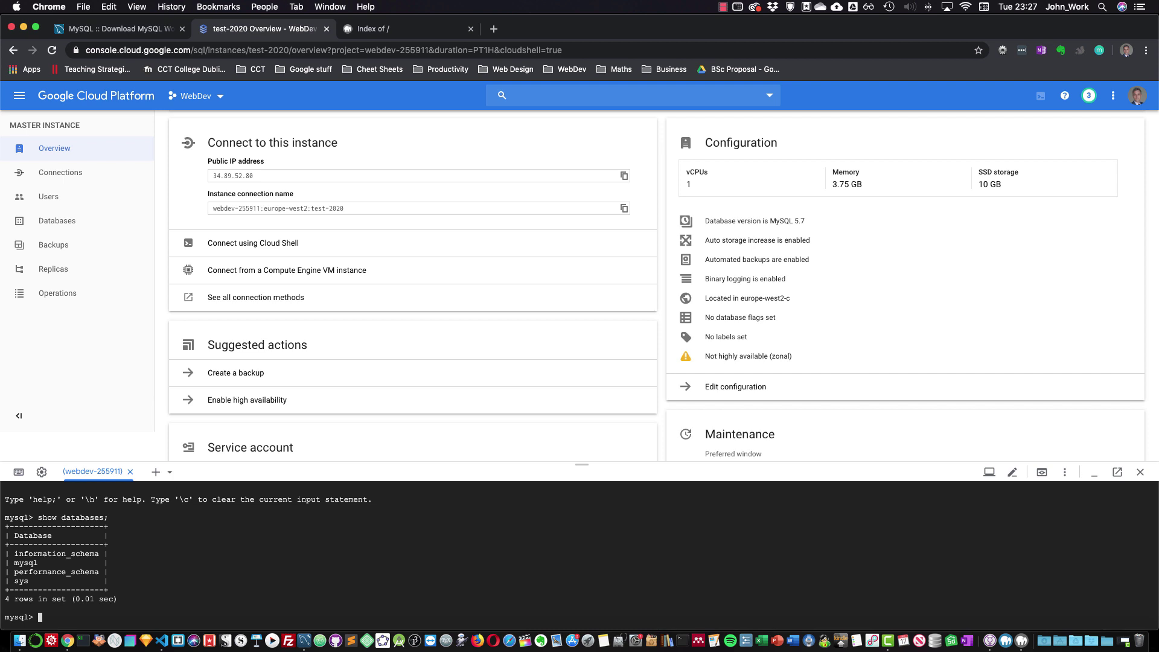
type("reate database test;")
key("Return")
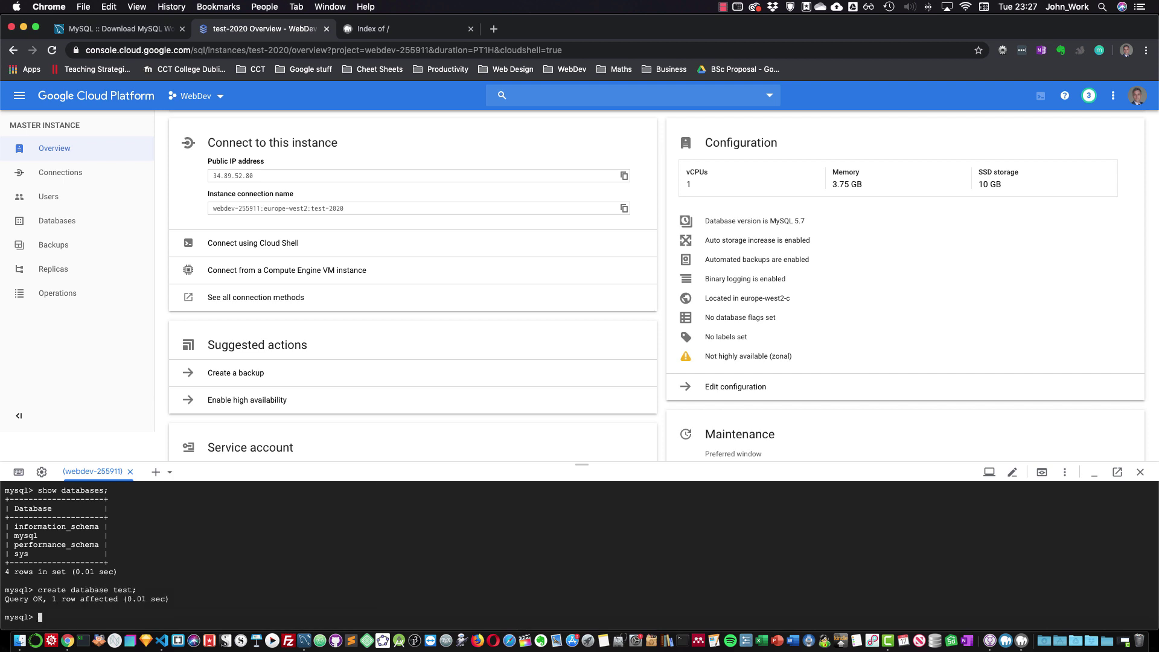
List the databases again and switch the MySQL session to the test database
type("show databases;")
key("Return")
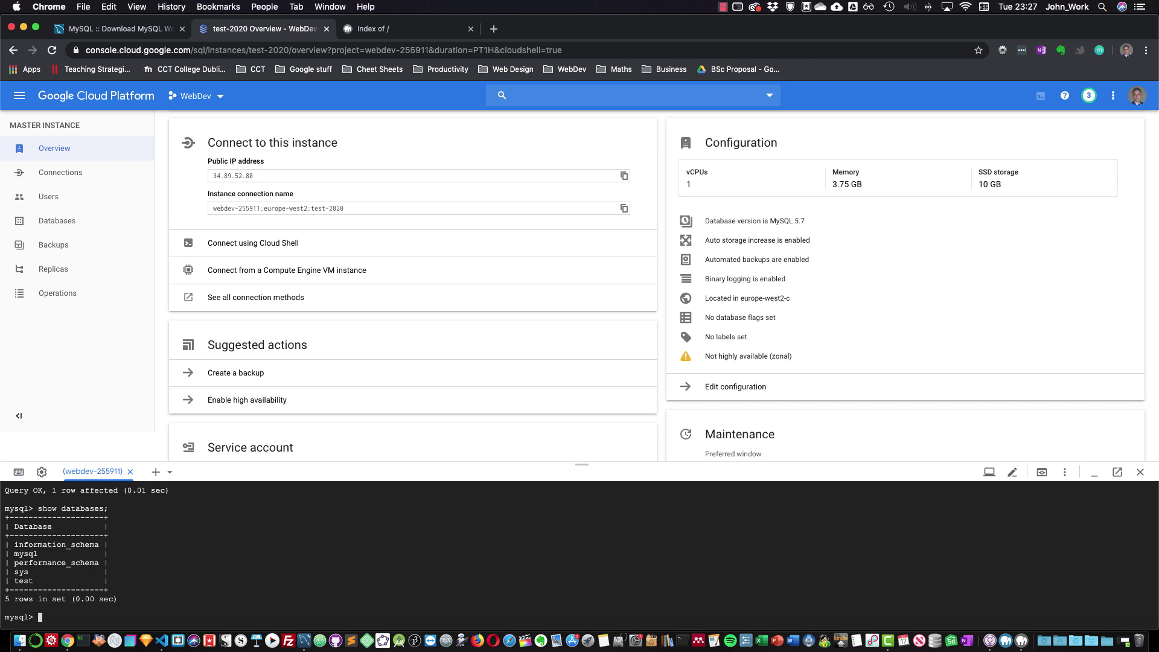
type("use utest;")
key("Return")
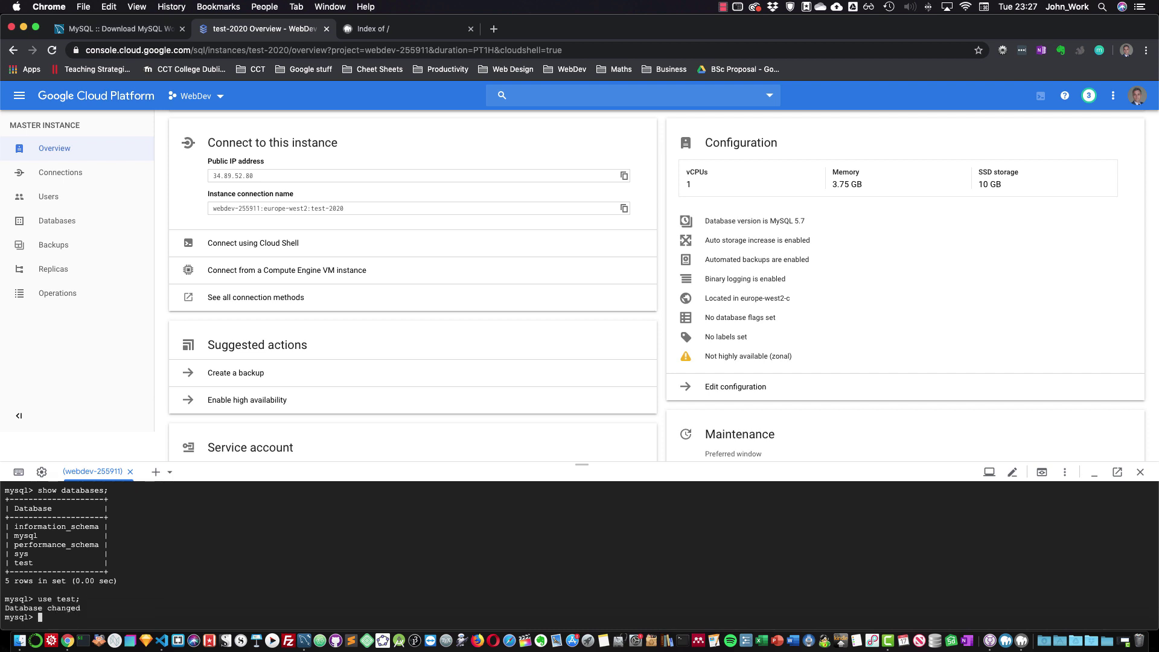
type("create table...")
key("BackSpace")
key("BackSpace")
key("BackSpace")
key("BackSpace")
key("BackSpace")
key("BackSpace")
key("BackSpace")
key("BackSpace")
key("BackSpace")
key("BackSpace")
key("BackSpace")
key("BackSpace")
key("BackSpace")
key("BackSpace")
key("BackSpace")
Exit the MySQL session and close Cloud Shell
type("exit;")
key("Return")
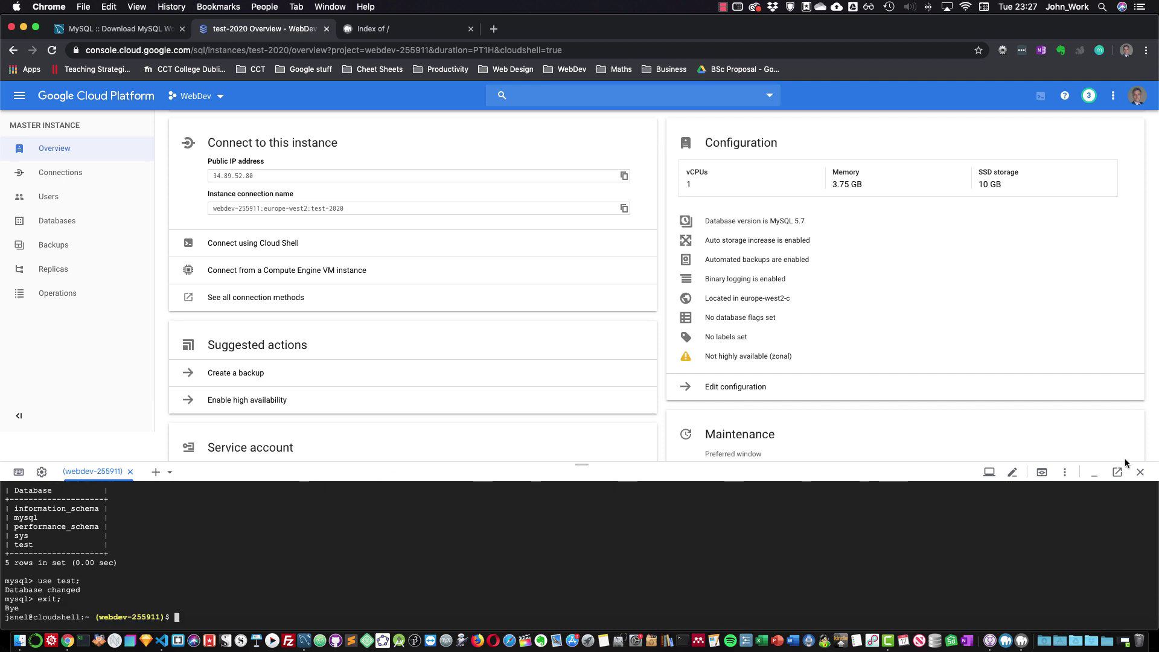
left_click(1139, 473)
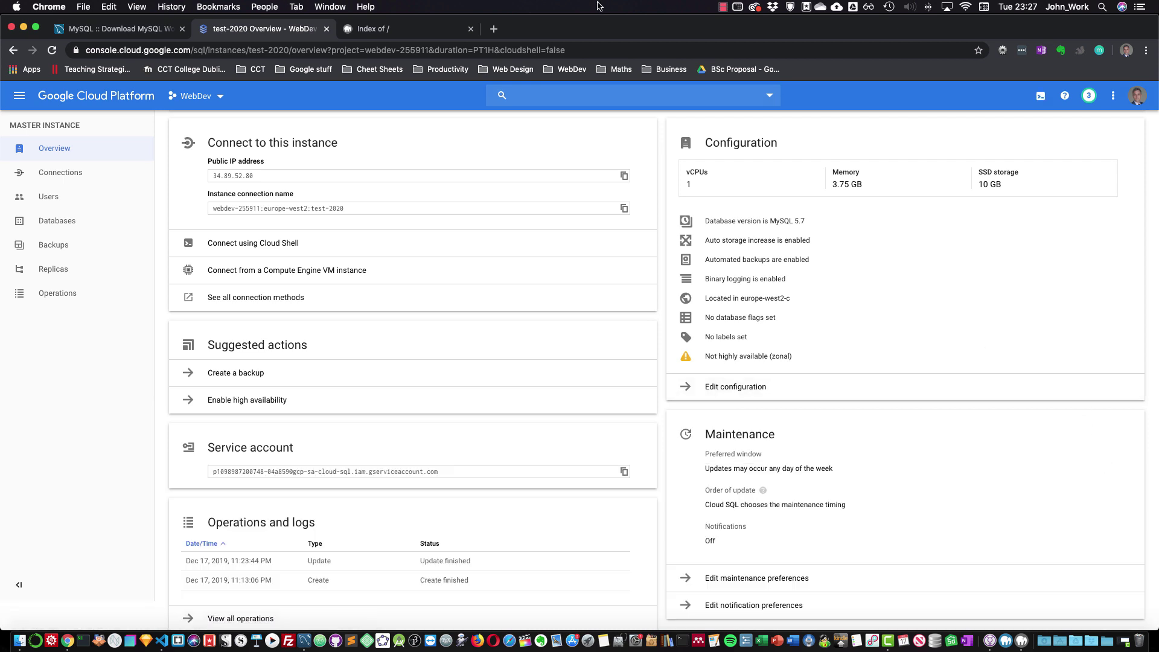
Search the web for mysql workbench in a new browser tab and open the Download MySQL Workbench page
left_click(496, 30)
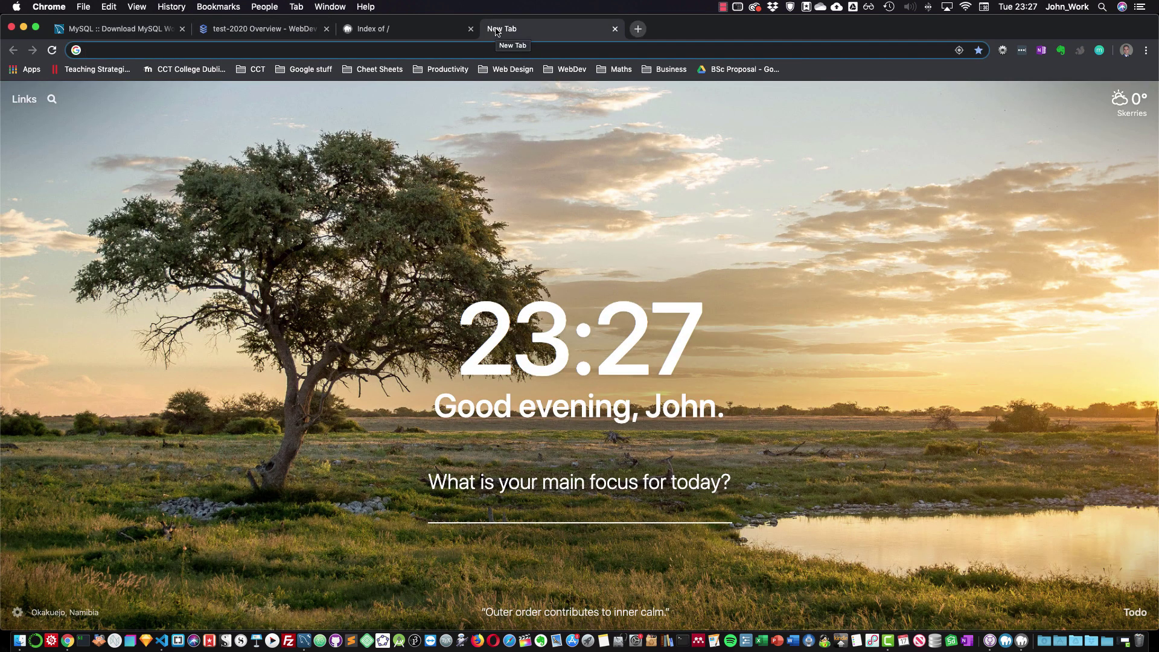
type("mysql workbench")
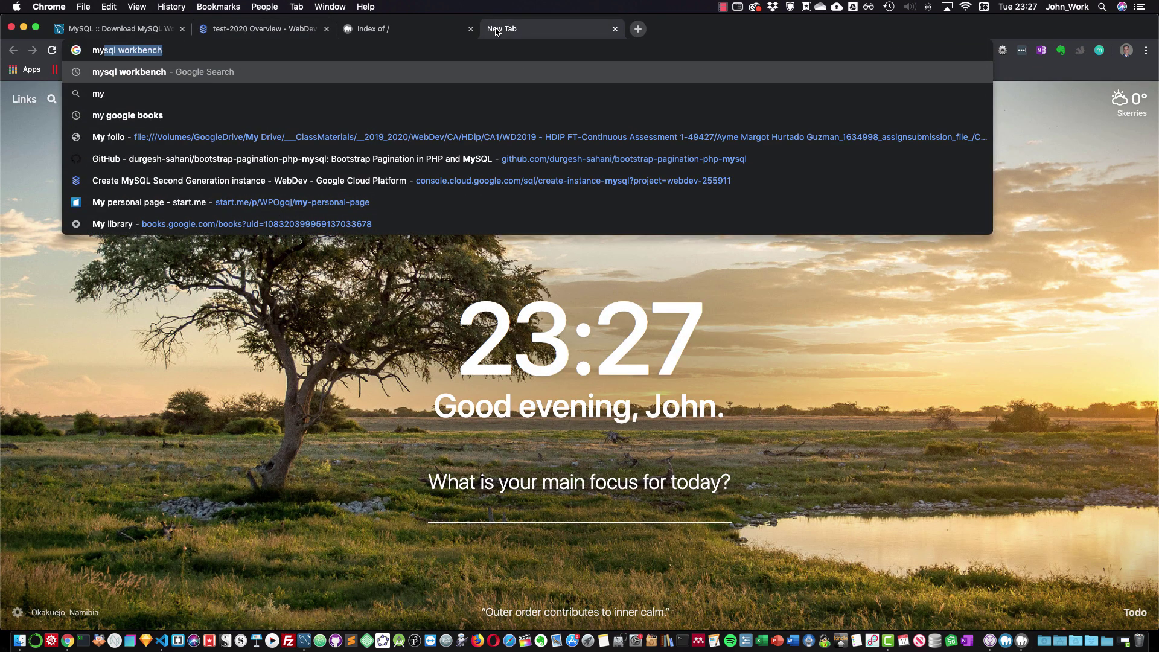
key("Return")
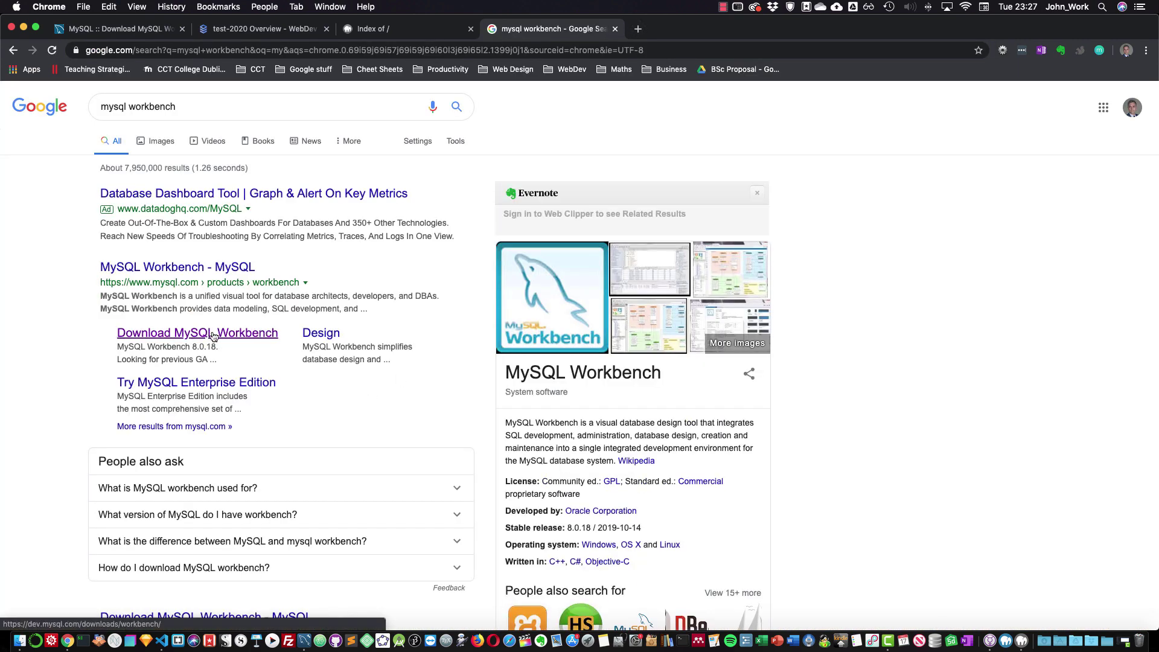
left_click(213, 336)
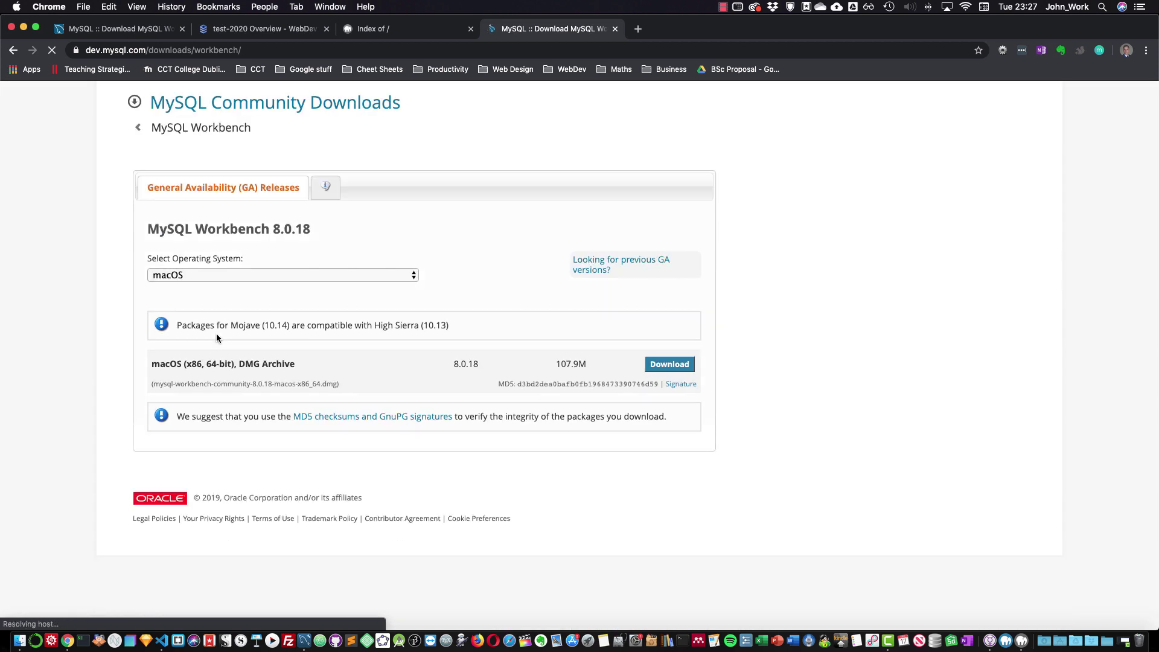
Check the operating system choices offered for the MySQL Workbench download, keeping macOS selected
left_click(186, 276)
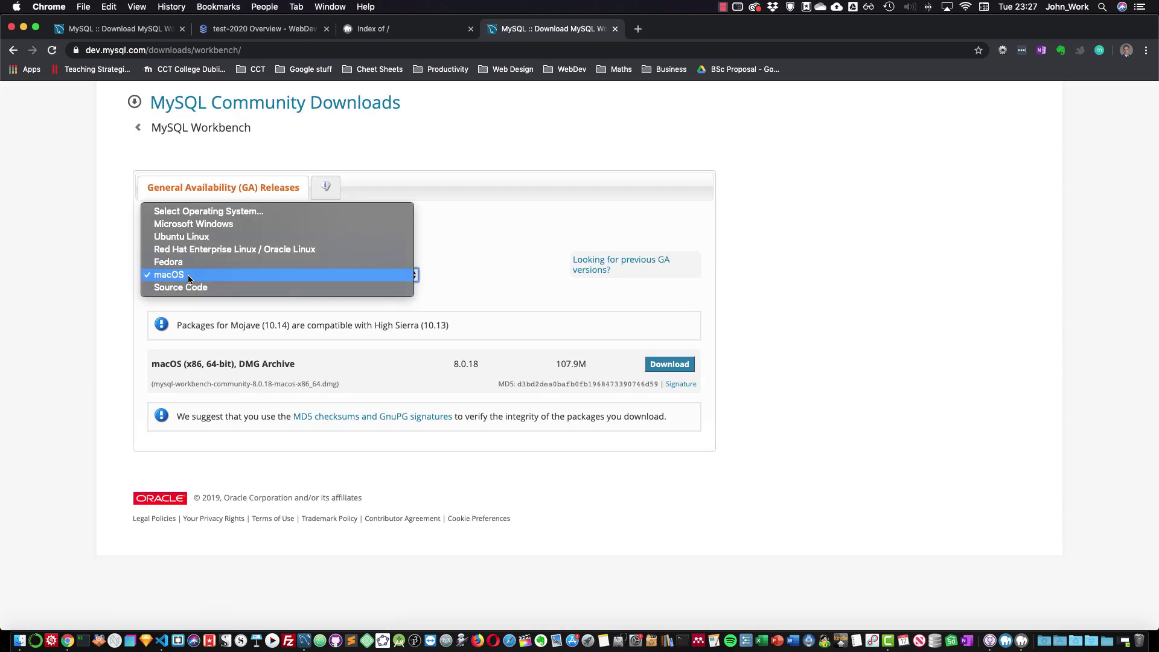
left_click(85, 273)
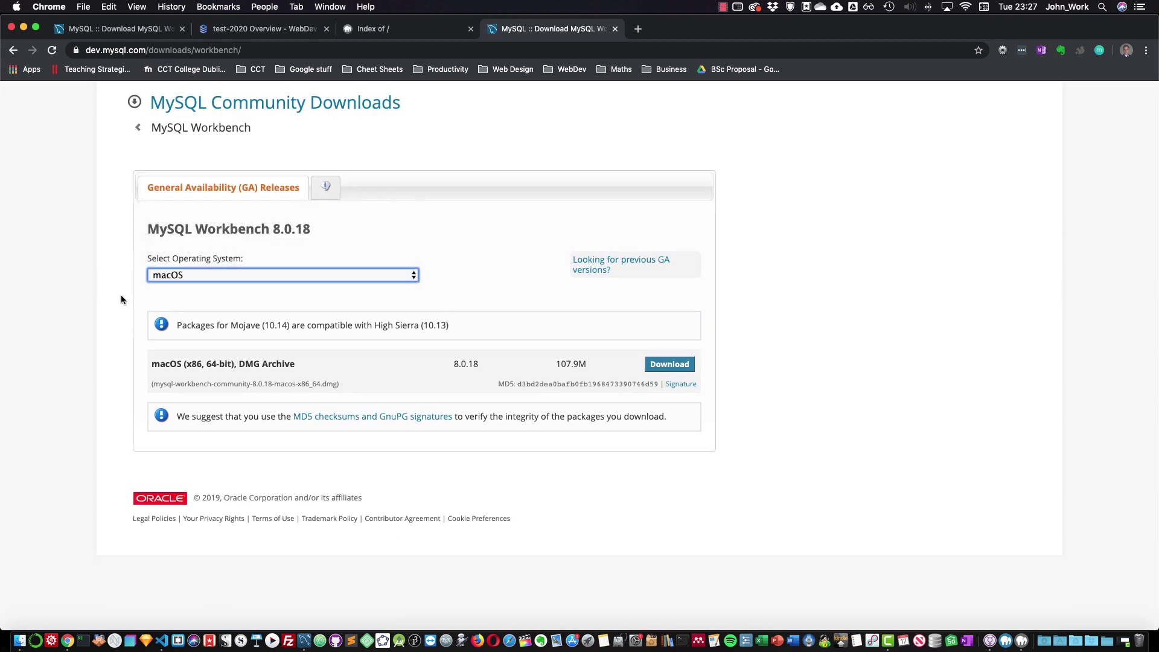
left_click(164, 279)
left_click(18, 279)
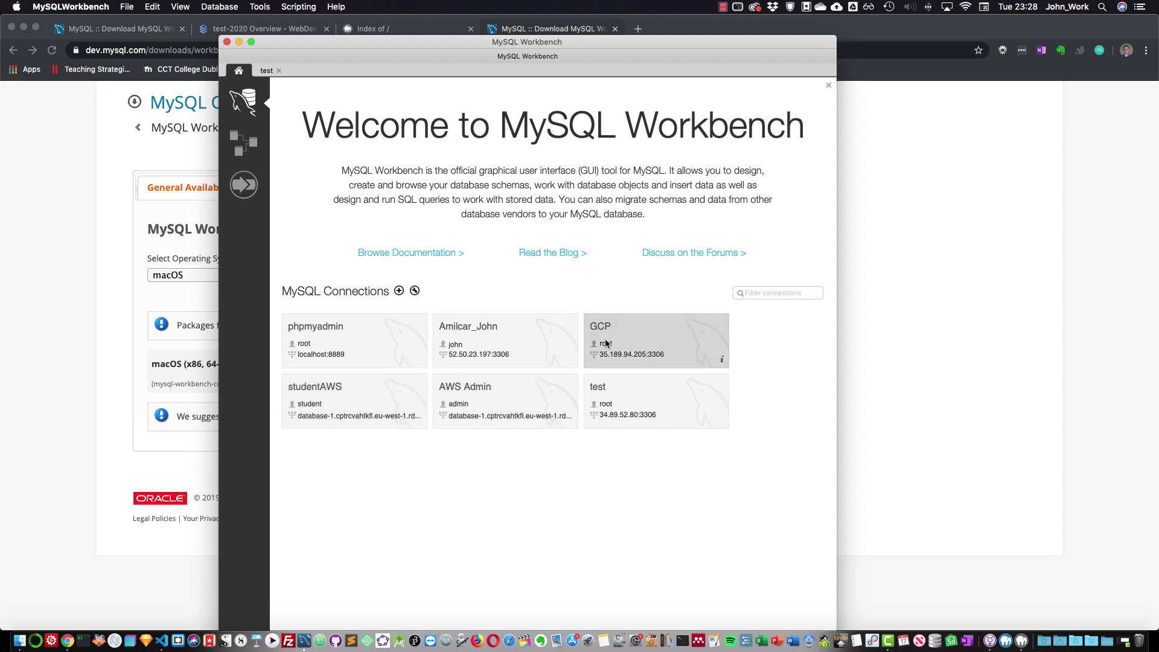
In MySQL Workbench, start a new connection and set its hostname to the test-2020 instance's public IP, 34.89.52.80, copied from Google Cloud
left_click_drag(294, 49, 643, 39)
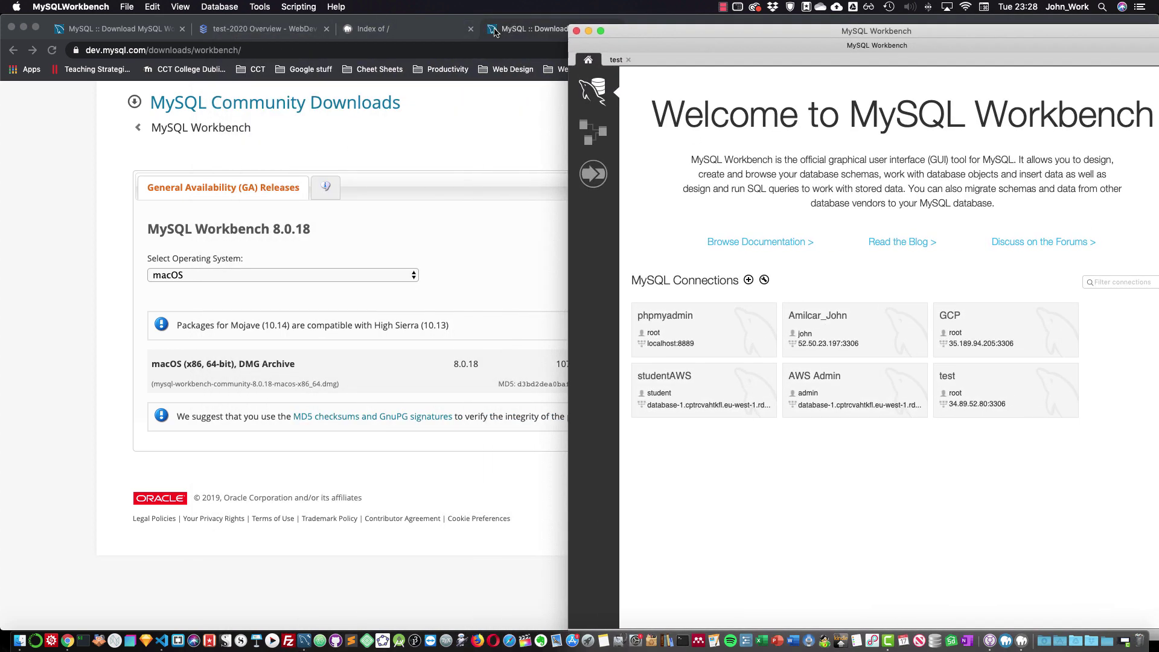
left_click(748, 281)
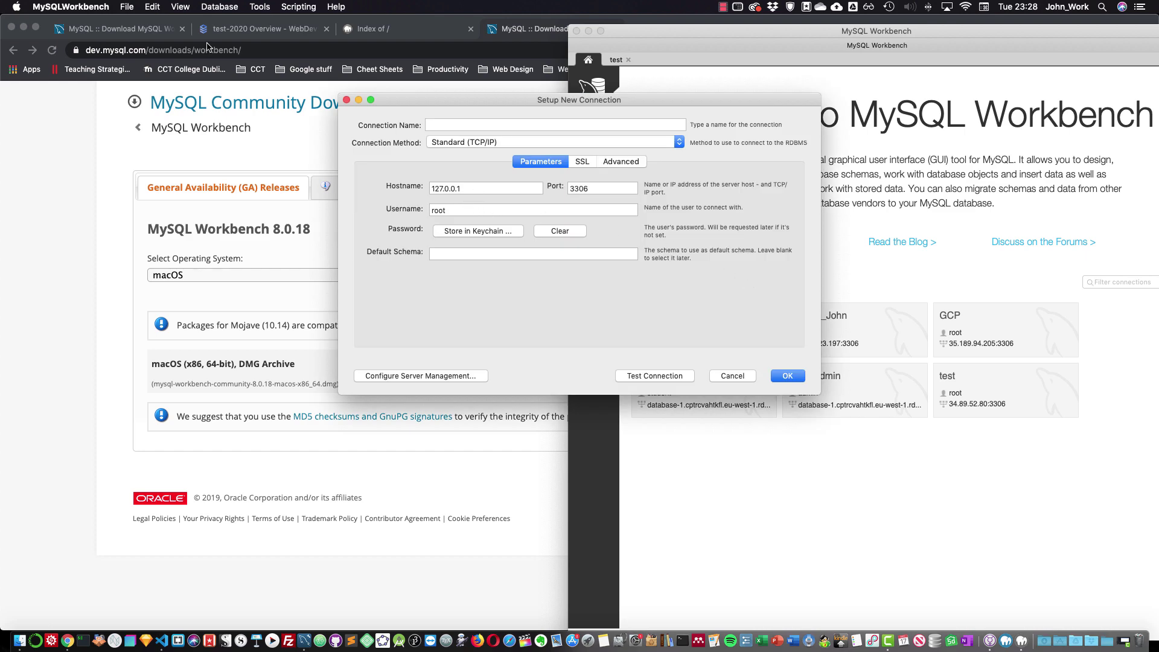
left_click(242, 29)
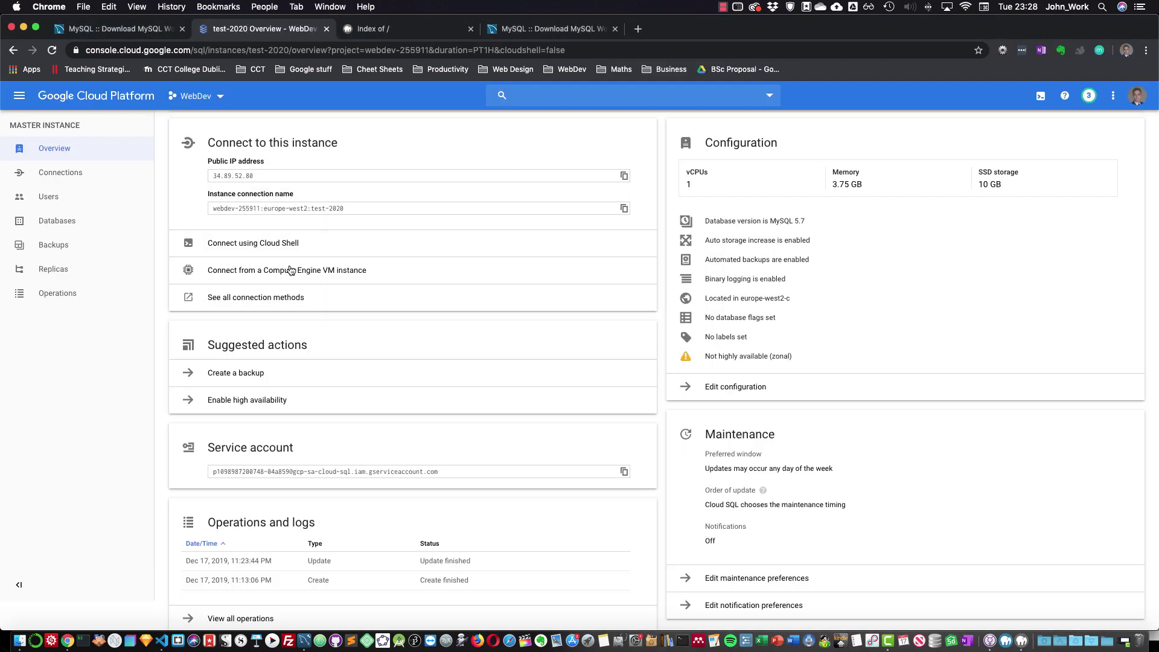
left_click(624, 176)
scroll(625, 179, "down", 1)
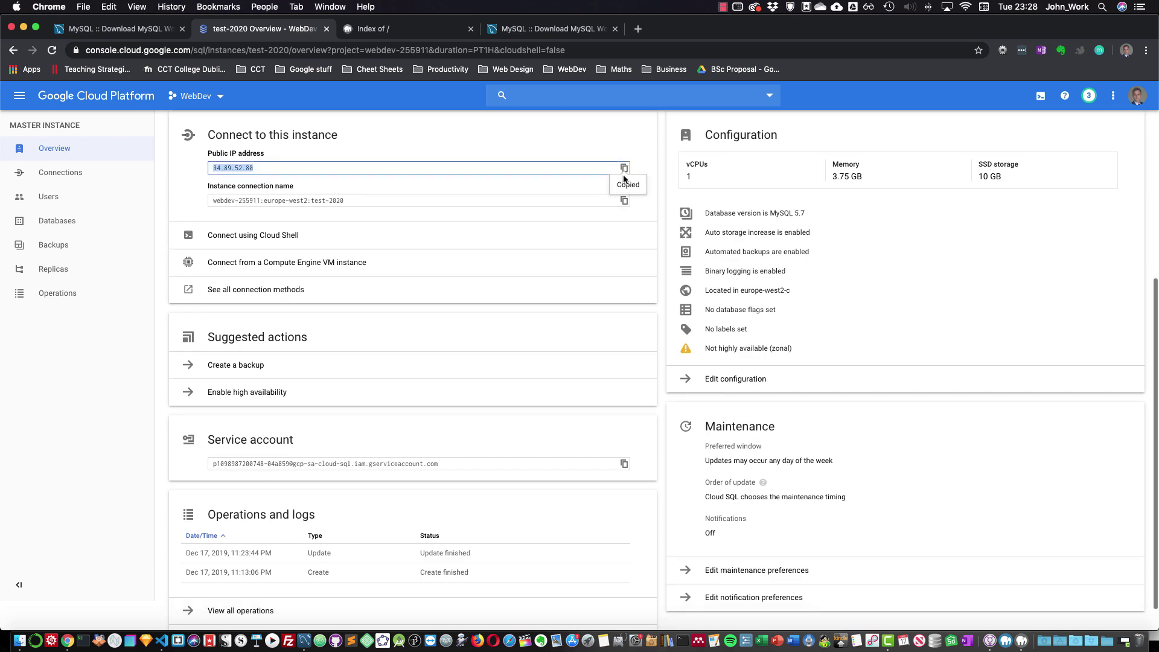
key("ctrl+Up")
left_click(990, 433)
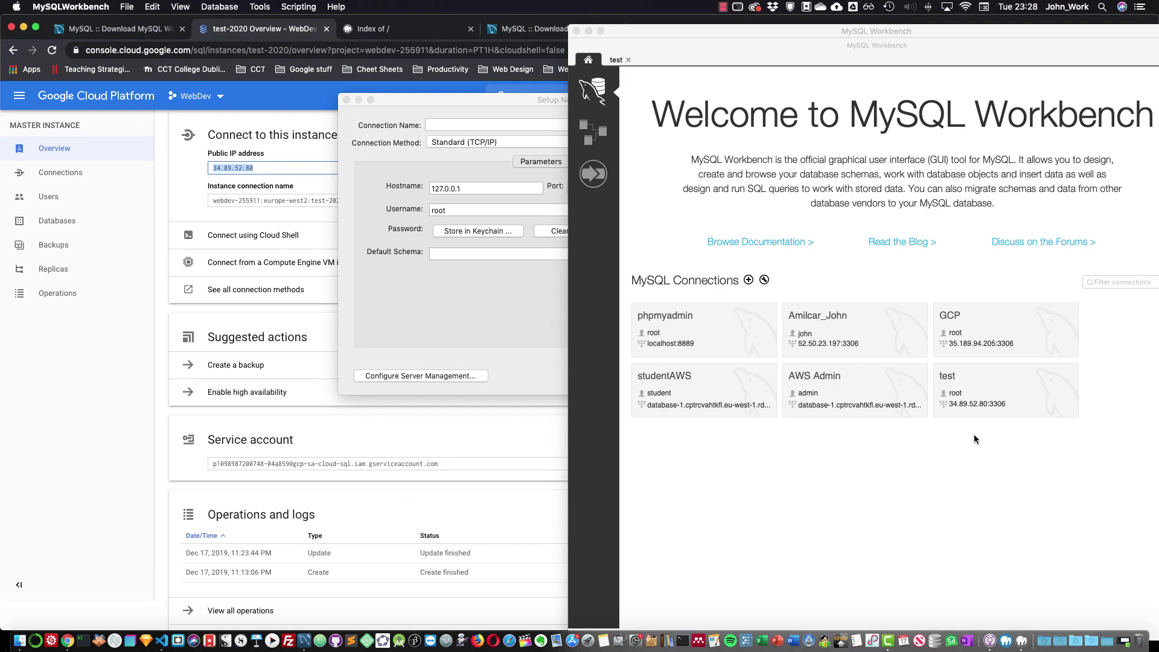
left_click_drag(477, 192, 432, 188)
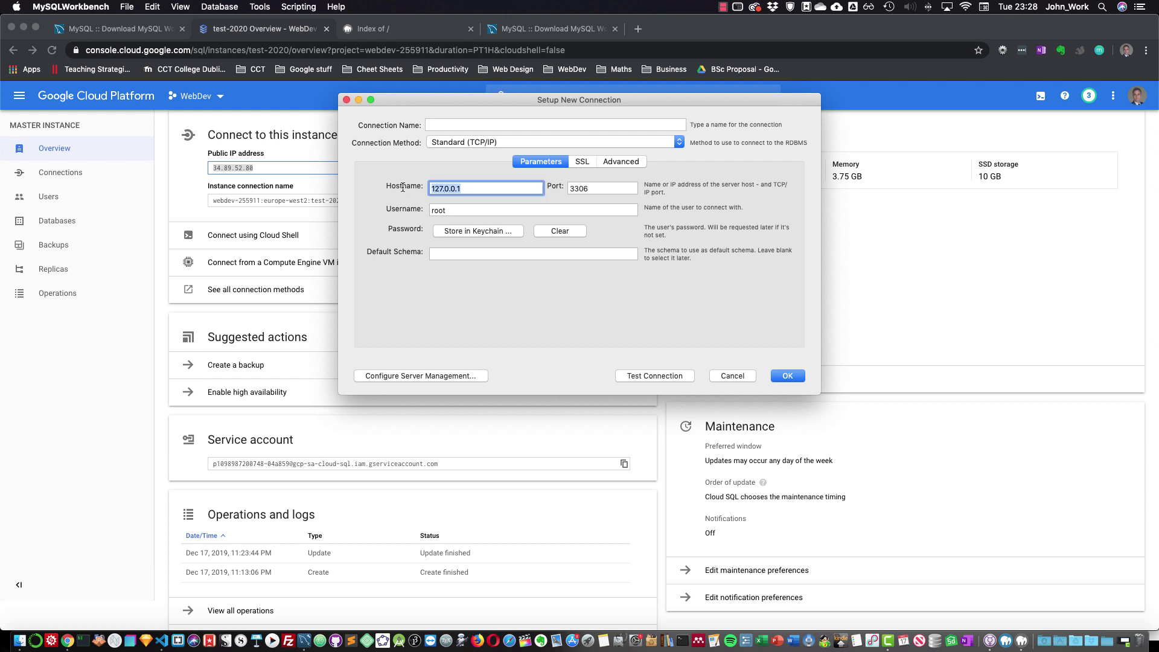
key("super+v")
Name the new connection testCA, keep port 3306, and save it
left_click(453, 124)
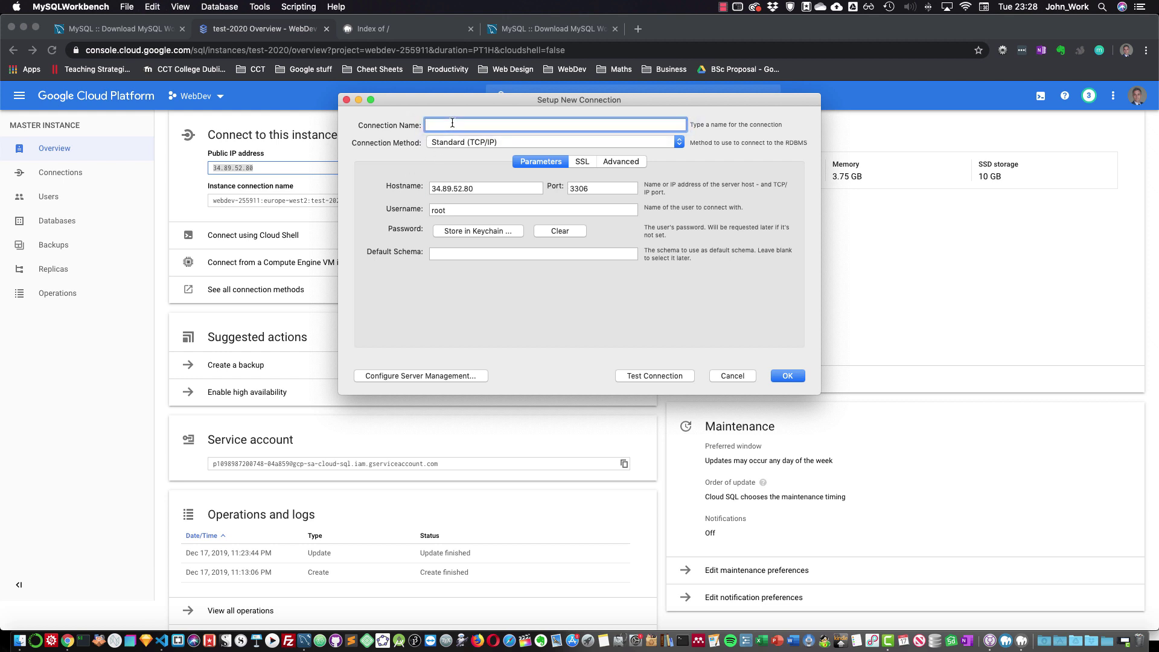
type("testCA")
double_click(585, 189)
left_click(788, 376)
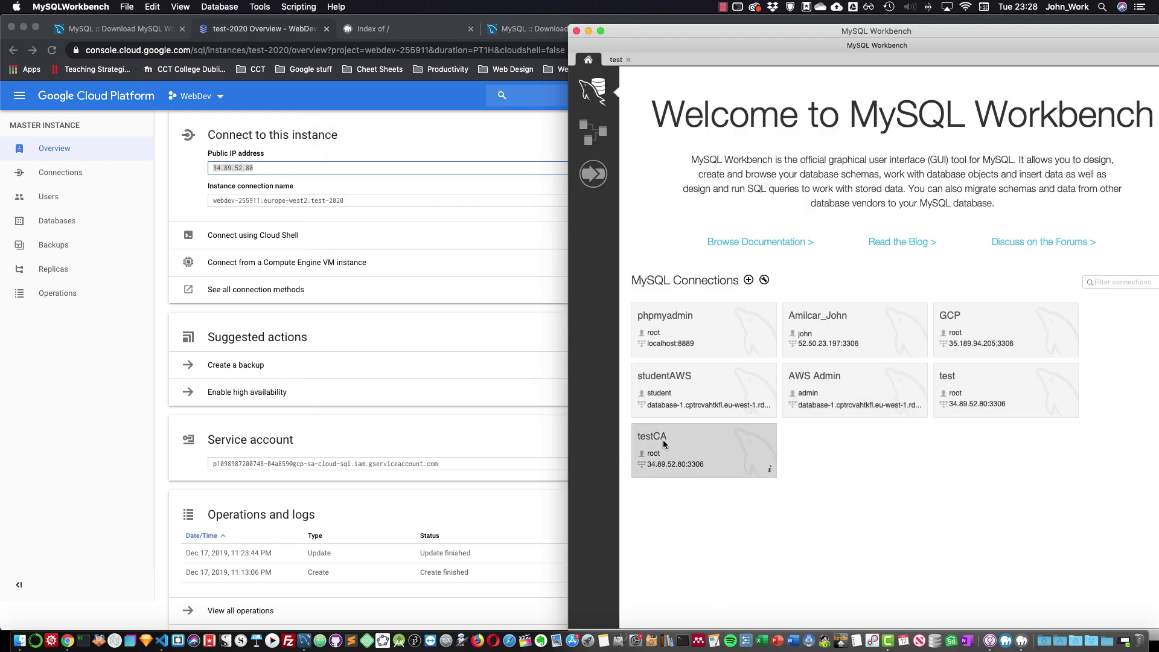
Open the testCA connection and expand the test schema to view its object groups
left_click(699, 447)
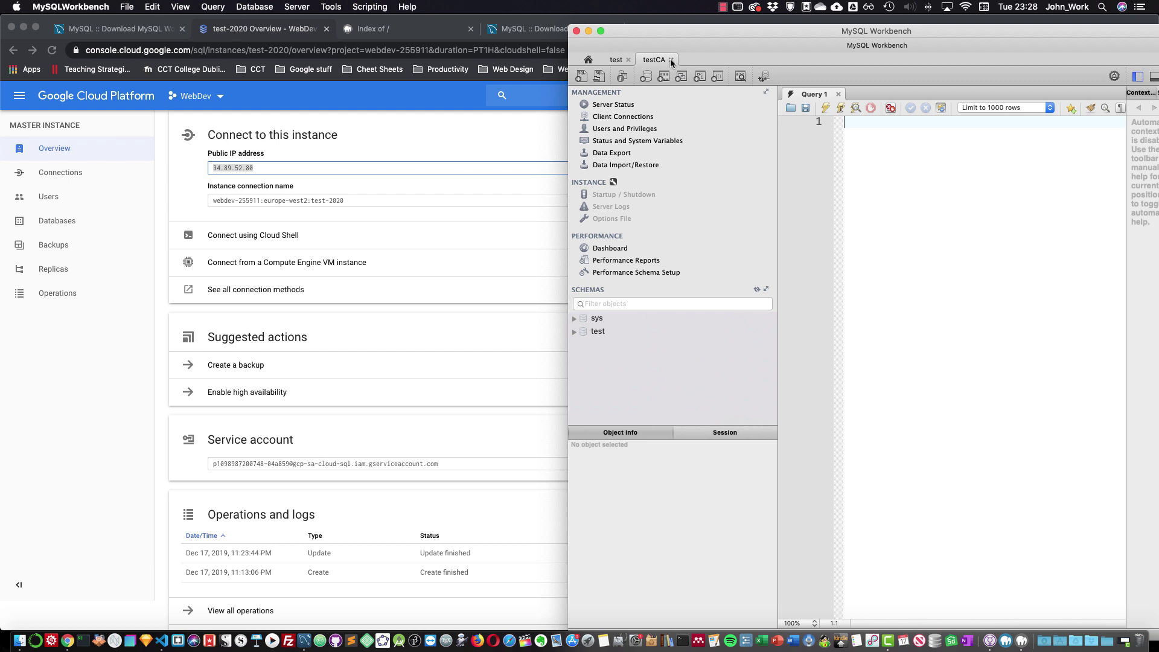
left_click(575, 332)
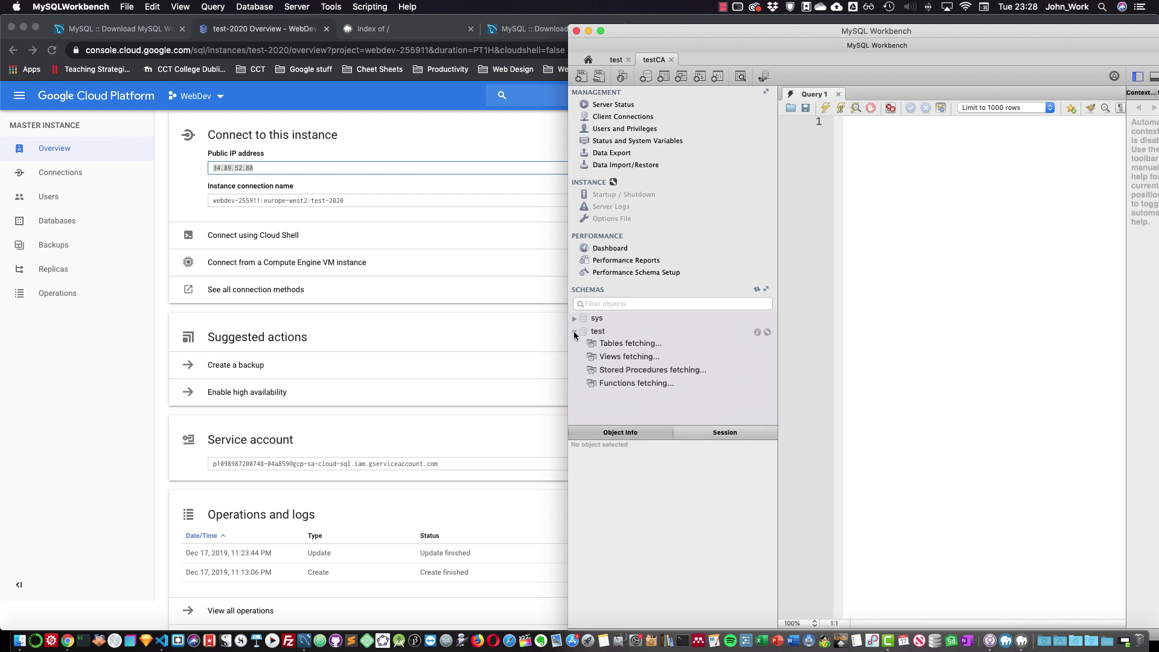
left_click(599, 333)
left_click(575, 332)
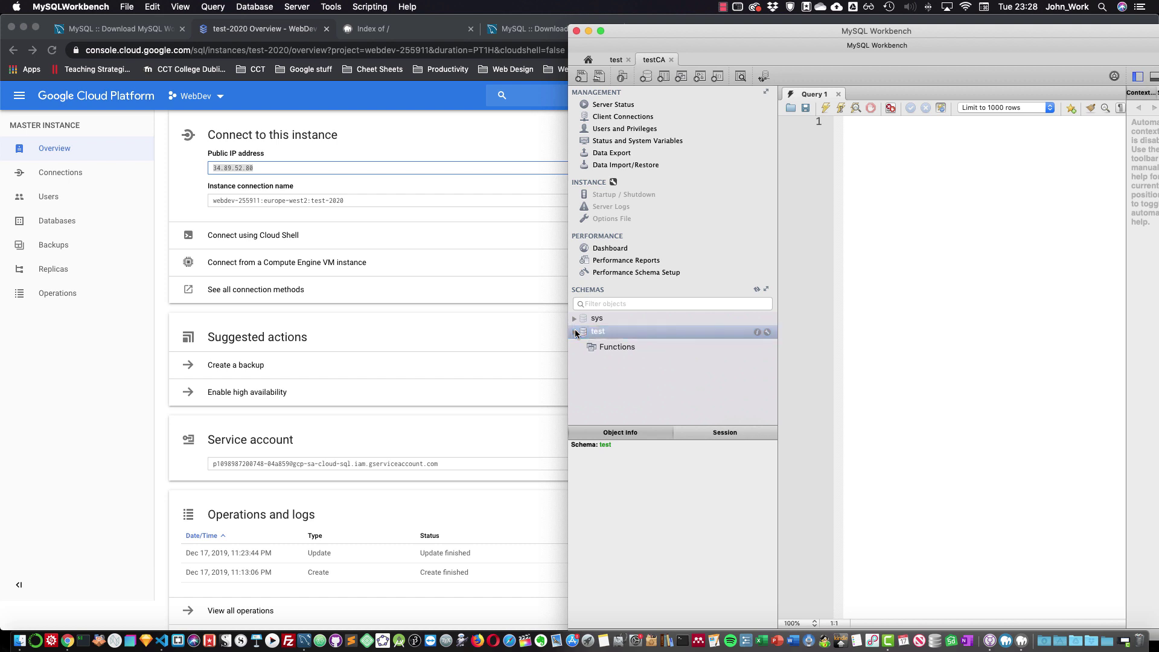
left_click(575, 333)
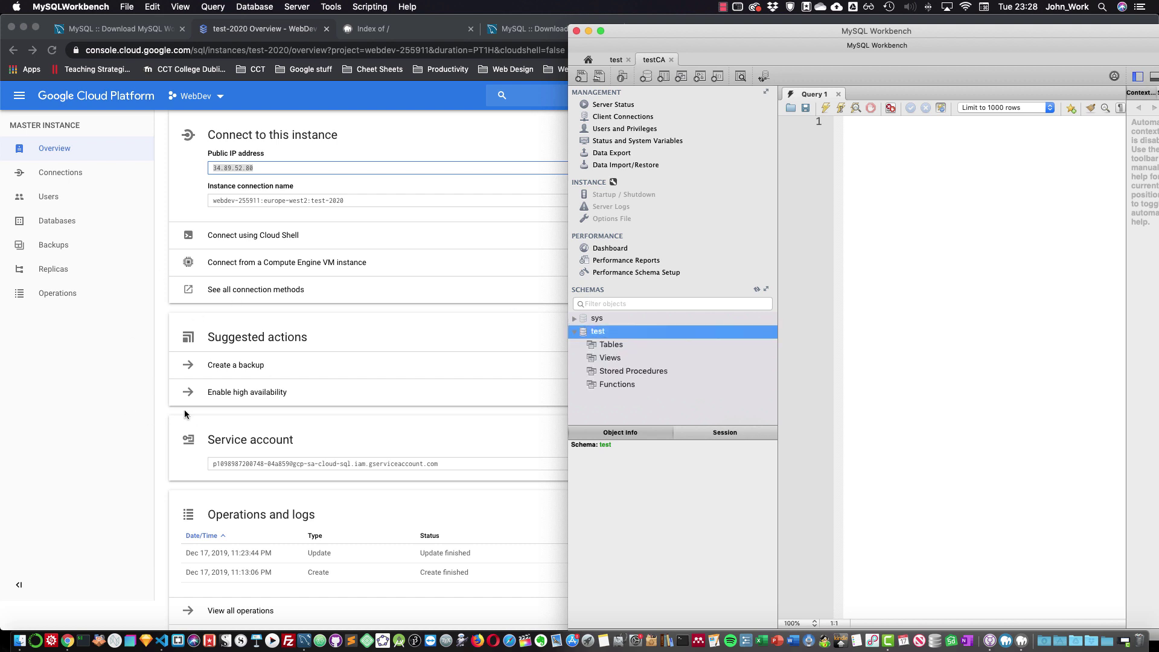